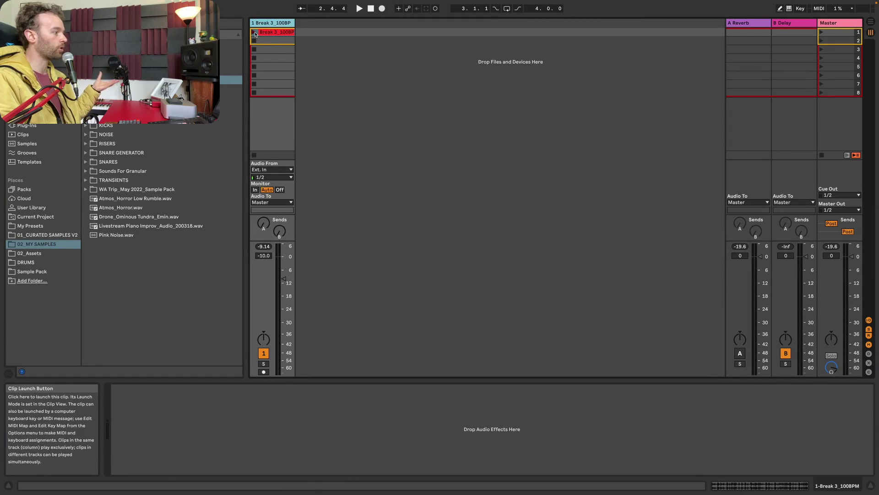
Play and stop the Break 3 clip, and delete the B Delay return track.
{"action": "left_click", "coordinate": [254, 33]}
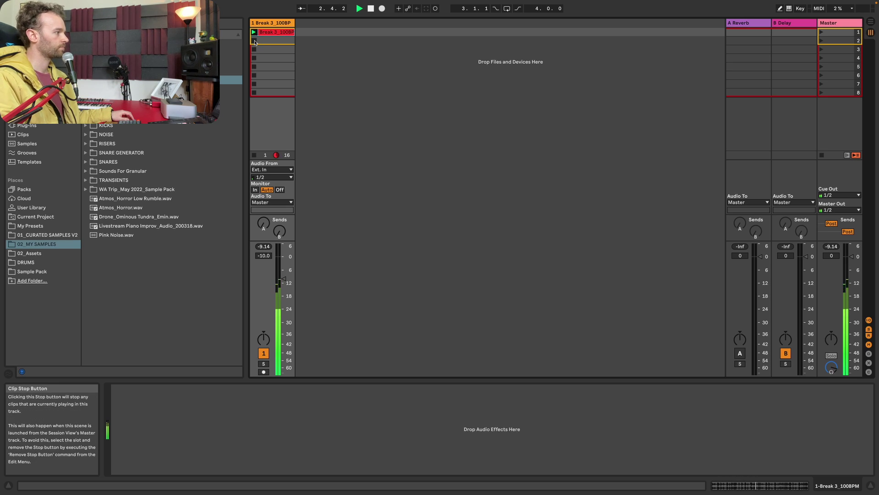
{"action": "left_click", "coordinate": [255, 42]}
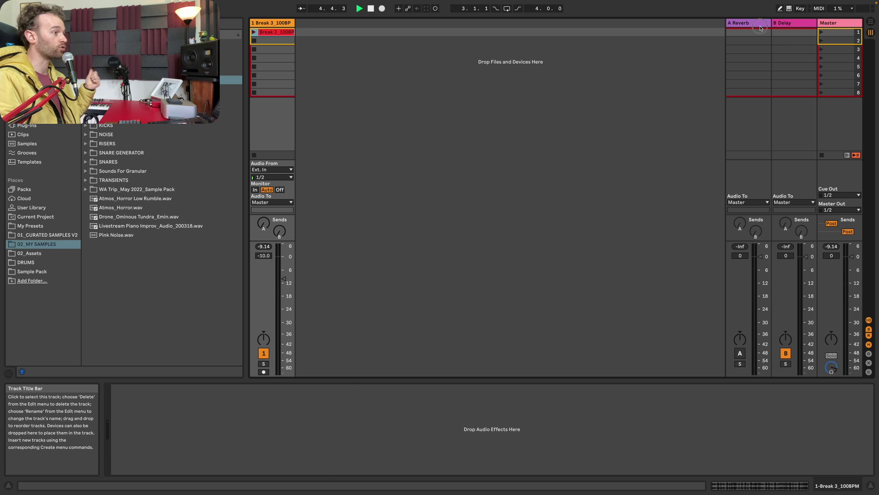
{"action": "left_click", "coordinate": [760, 27]}
{"action": "left_click", "coordinate": [784, 26]}
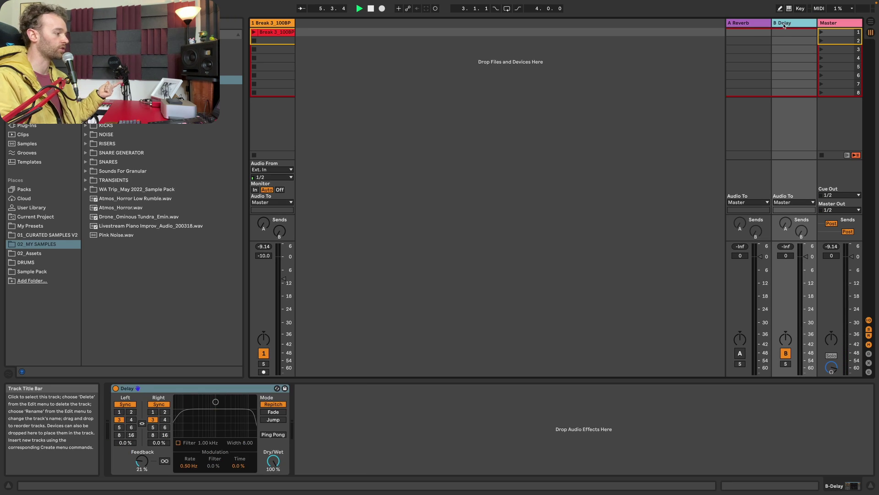
{"action": "key", "text": "Delete"}
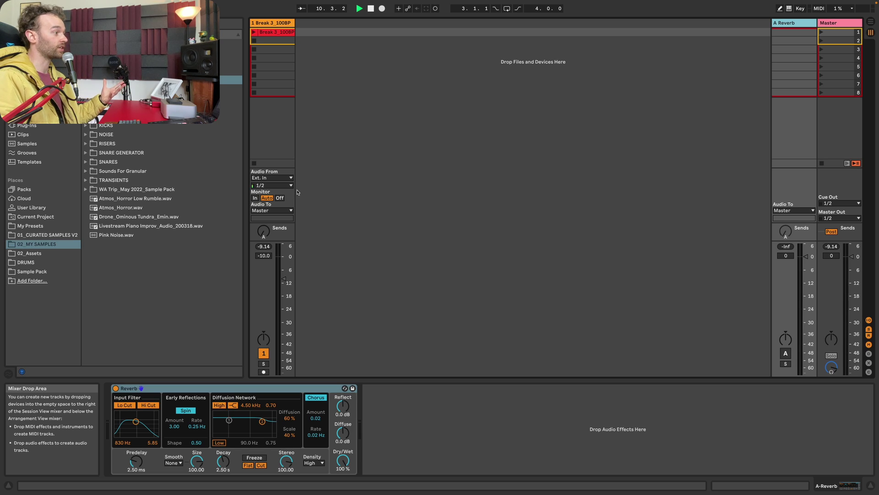
Turn the break track's send A up fully and switch on the A Reverb return track.
{"action": "left_click", "coordinate": [281, 24]}
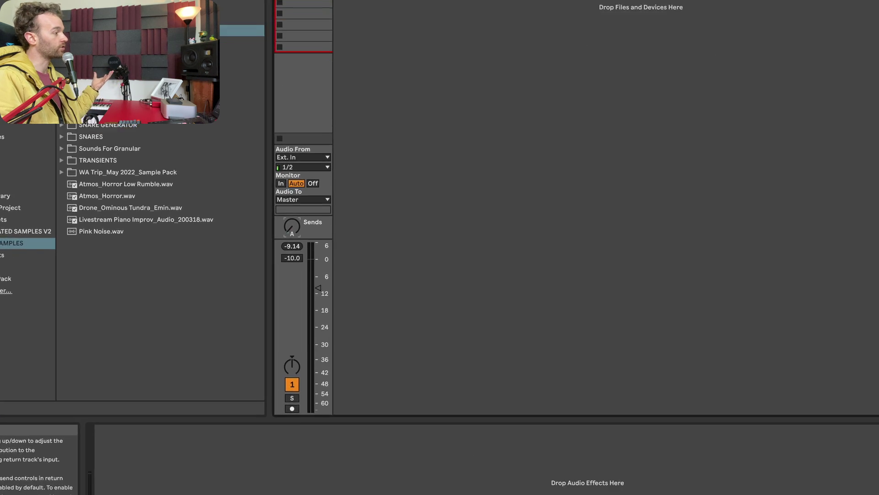
{"action": "left_click_drag", "start_coordinate": [381, 212], "coordinate": [381, 156]}
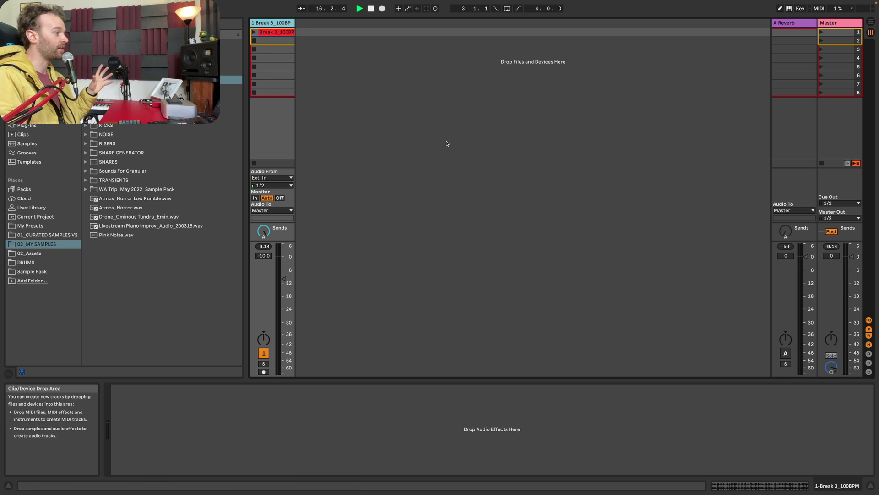
{"action": "left_click", "coordinate": [789, 24]}
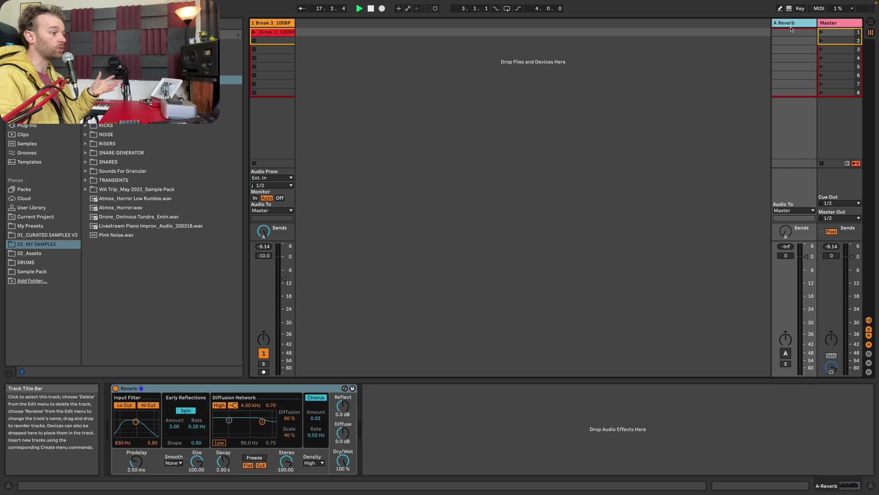
{"action": "left_click", "coordinate": [789, 356]}
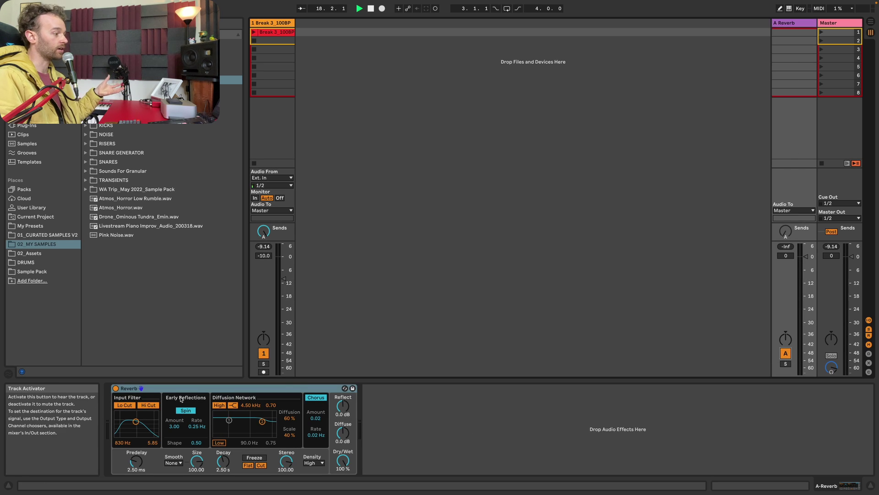
Compare the break's playback with the reverb return active, switched off and soloed.
{"action": "left_click", "coordinate": [255, 35]}
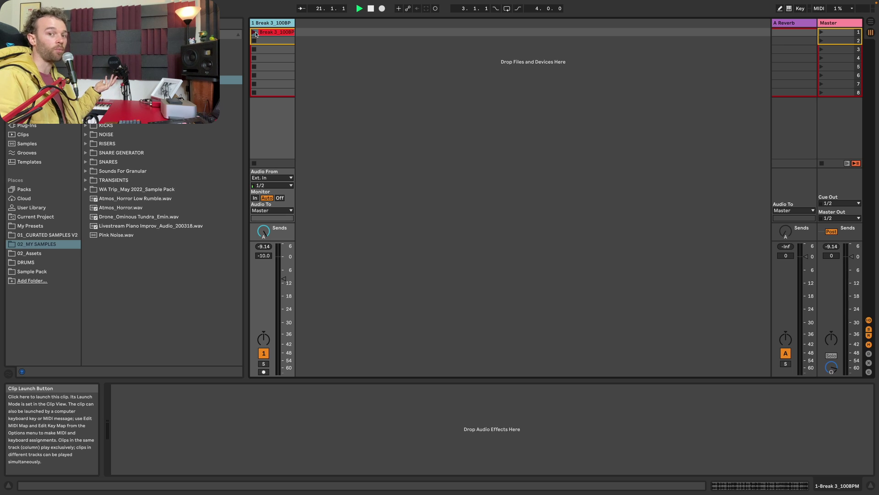
{"action": "left_click", "coordinate": [255, 33]}
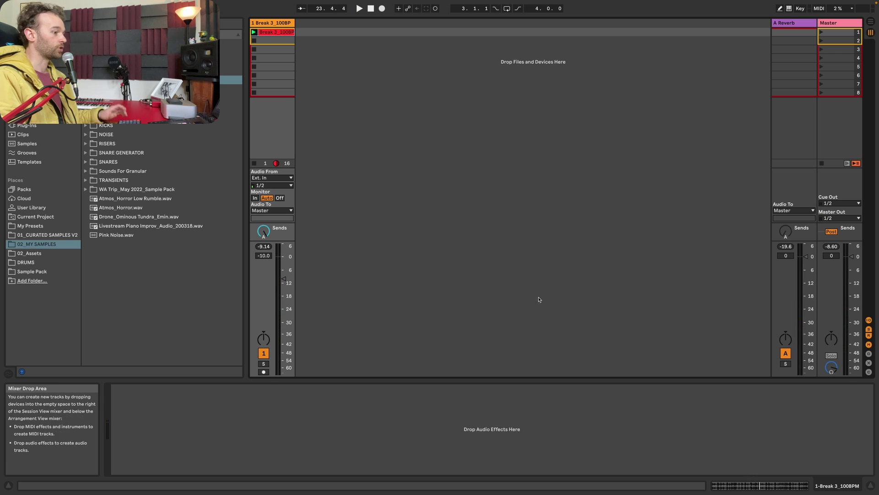
{"action": "left_click", "coordinate": [780, 355]}
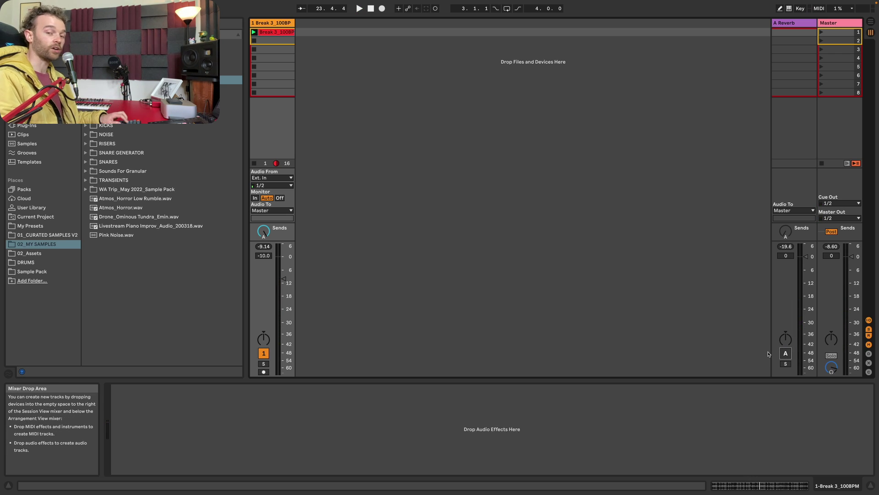
{"action": "key", "text": "space"}
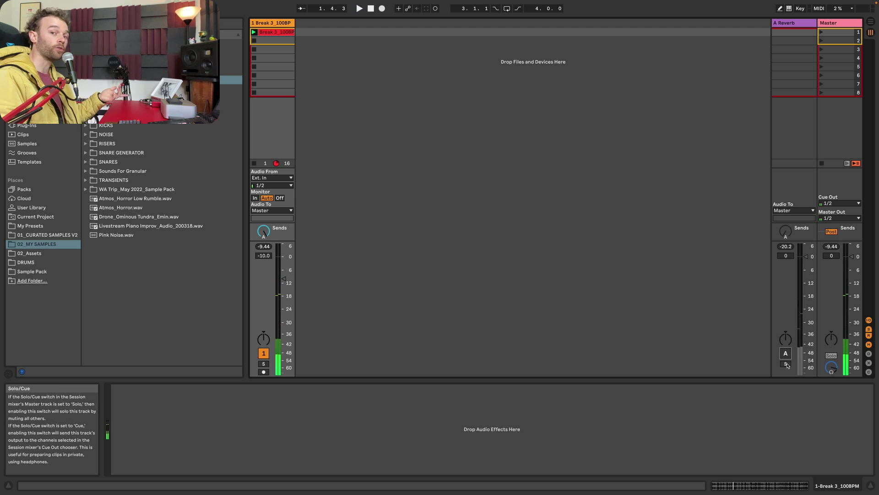
{"action": "left_click", "coordinate": [785, 364]}
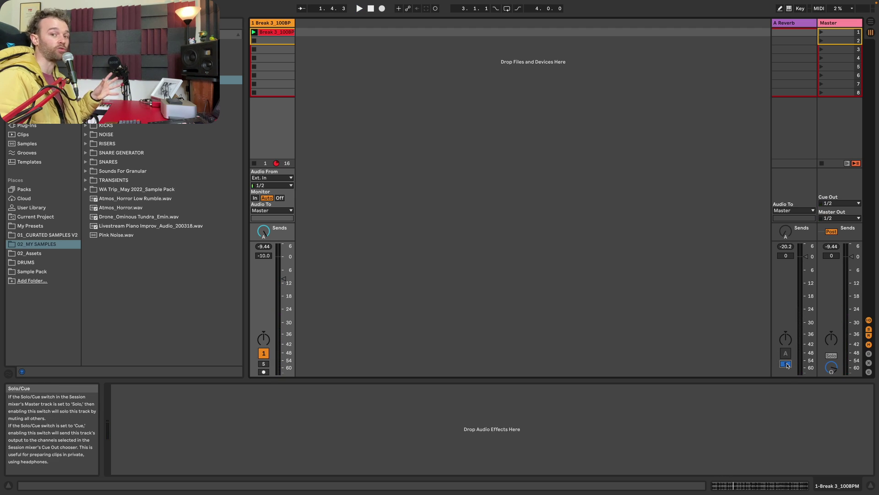
{"action": "key", "text": "space"}
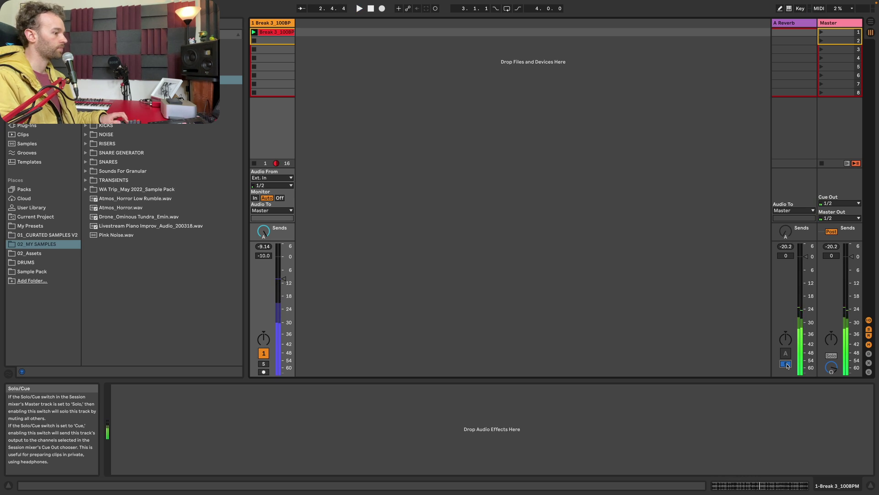
{"action": "left_click", "coordinate": [785, 364]}
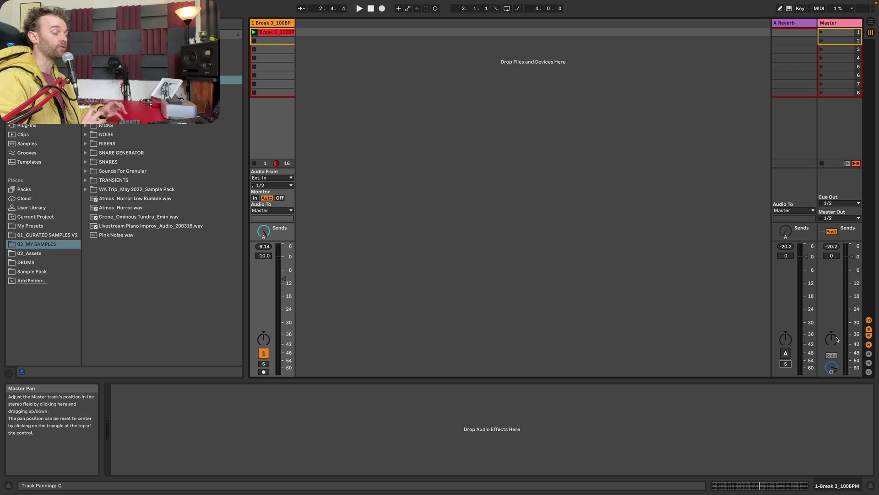
Replace the Reverb device on return track A with a Glue Compressor.
{"action": "left_click", "coordinate": [781, 28]}
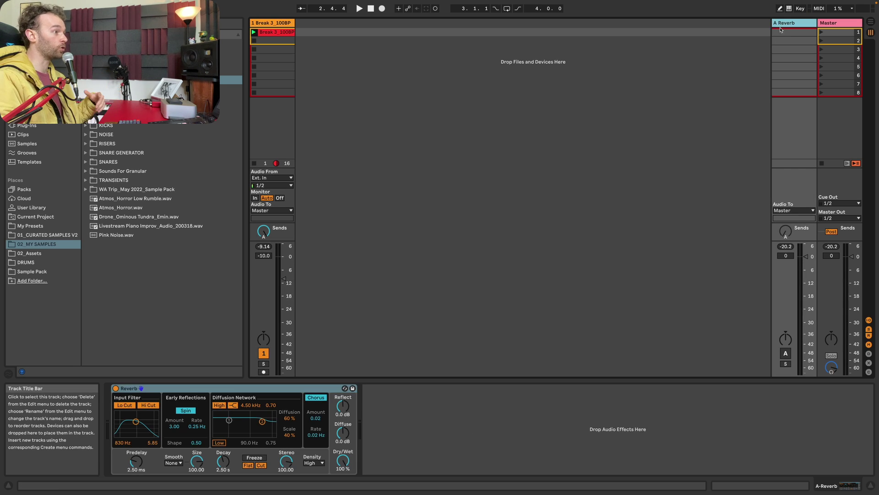
{"action": "left_click", "coordinate": [284, 390]}
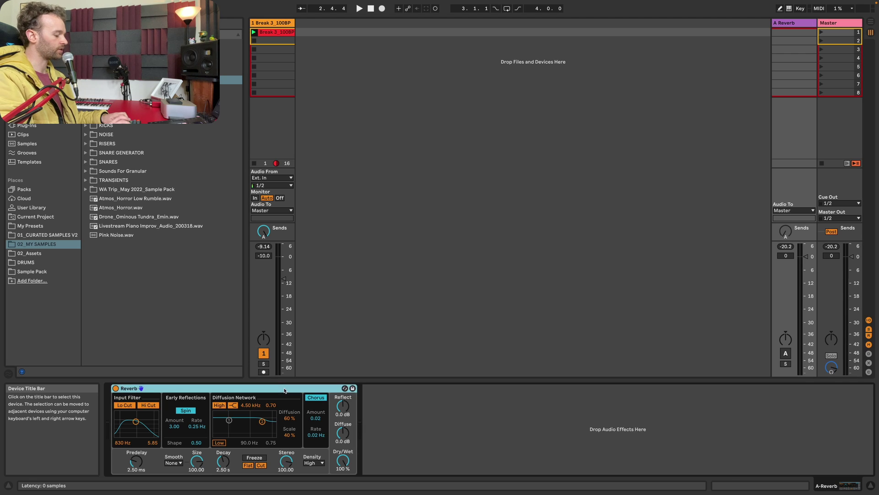
{"action": "key", "text": "Delete"}
{"action": "key", "text": "Return"}
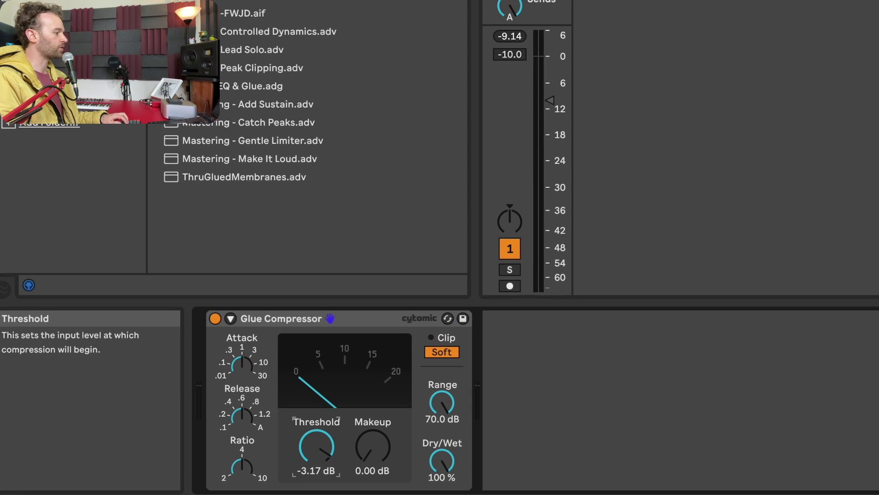
Set the return's Glue Compressor to -40.0 dB threshold, .01 attack, .6 release, ratio 10 and 6.79 dB makeup while auditioning it.
{"action": "left_click_drag", "start_coordinate": [316, 446], "coordinate": [316, 493]}
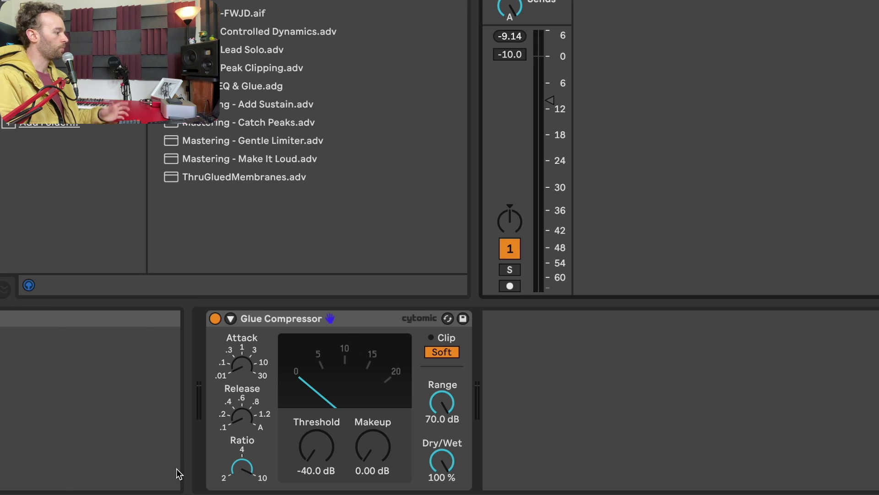
{"action": "left_click_drag", "start_coordinate": [373, 446], "coordinate": [373, 443]}
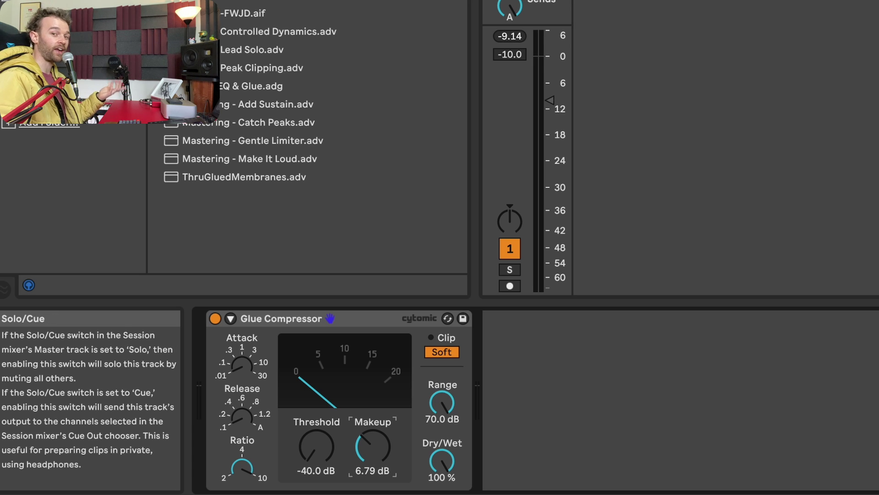
{"action": "key", "text": "space"}
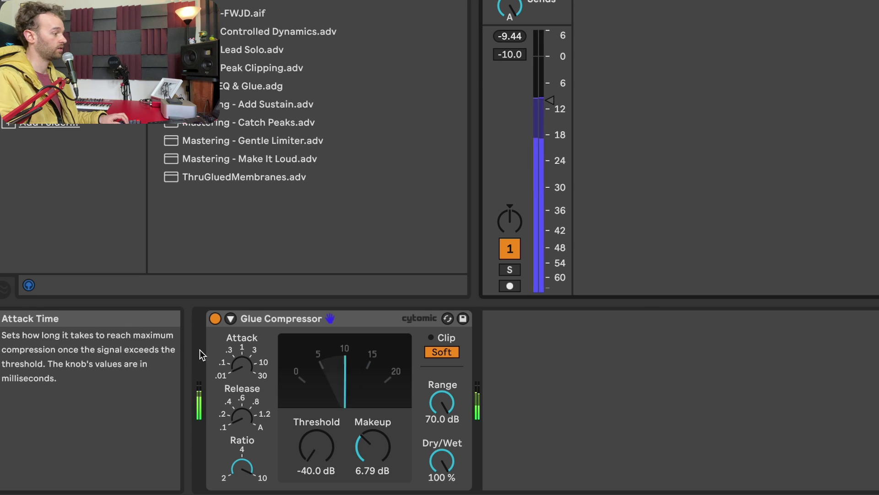
{"action": "left_click", "coordinate": [242, 415]}
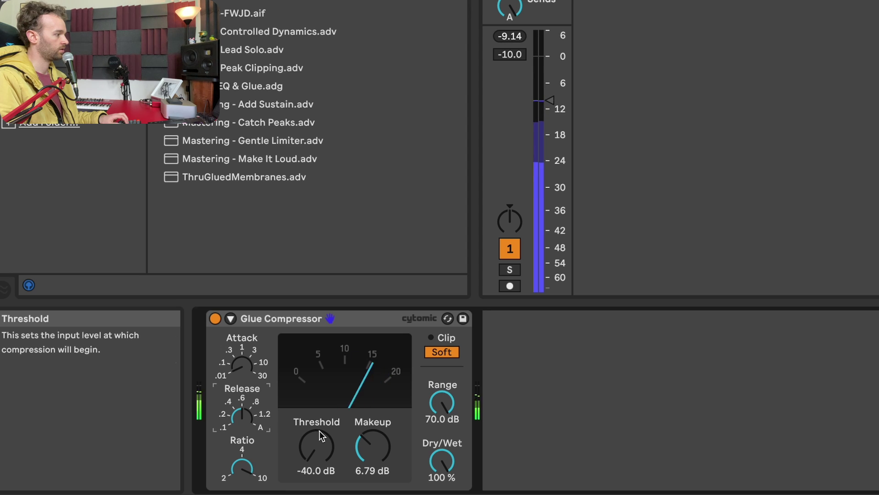
{"action": "key", "text": "space"}
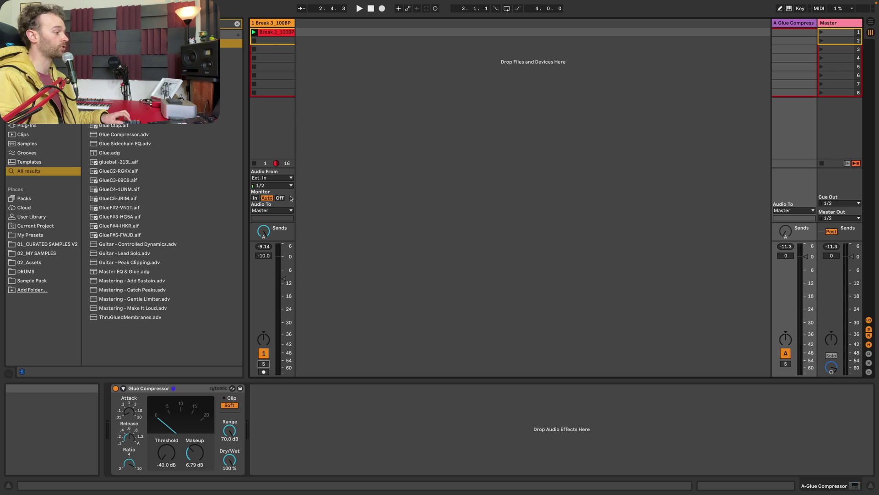
Play the break and raise return track A's volume to 2.7 dB.
{"action": "key", "text": "space"}
{"action": "left_click_drag", "start_coordinate": [786, 255], "coordinate": [806, 254]}
{"action": "key", "text": "space"}
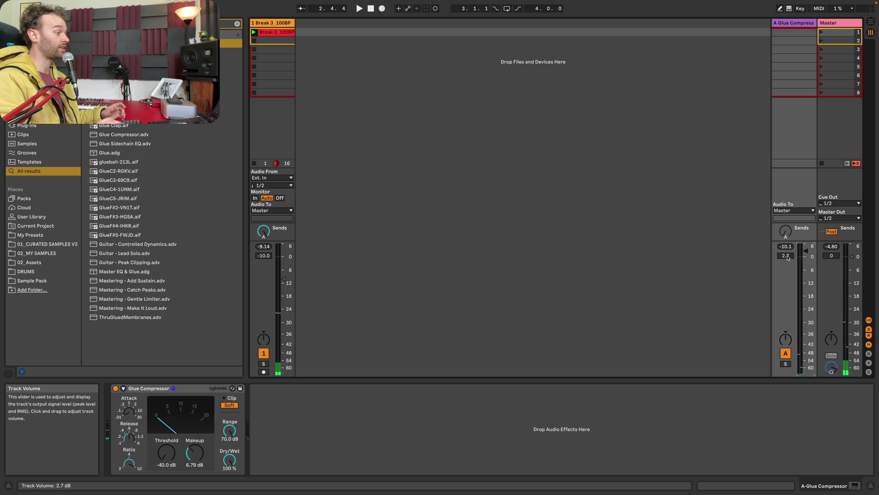
Add a Saturator after the Glue Compressor with 24.5 dB drive, Soft Clip on, -11.2 dB output and 61.5% dry/wet.
{"action": "key", "text": "ctrl+f"}
{"action": "type", "text": "sat"}
{"action": "key", "text": "Down"}
{"action": "key", "text": "Return"}
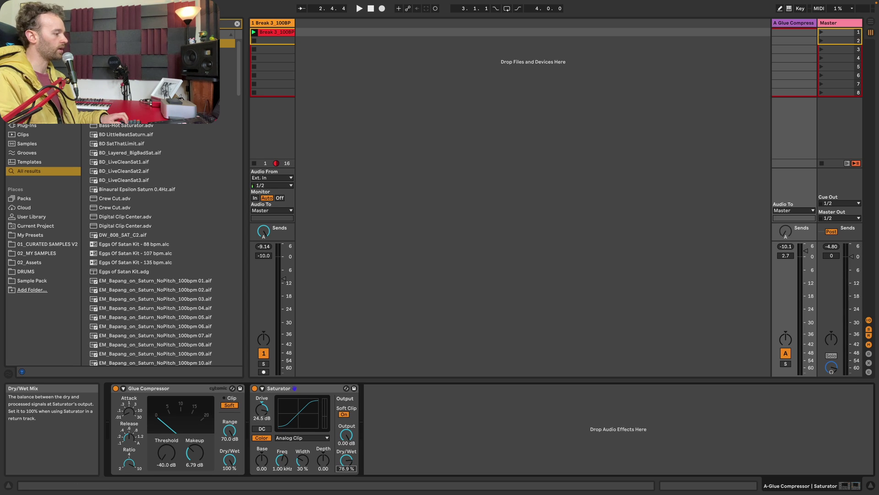
{"action": "left_click_drag", "start_coordinate": [346, 434], "coordinate": [346, 447]}
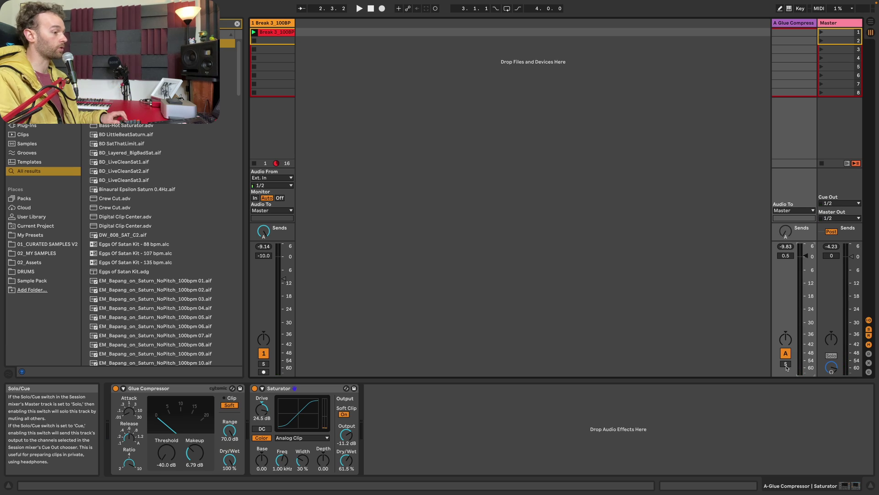
Play the soloed return track and set the Saturator's color Base to 25.4 and Depth to 10.0.
{"action": "key", "text": "space"}
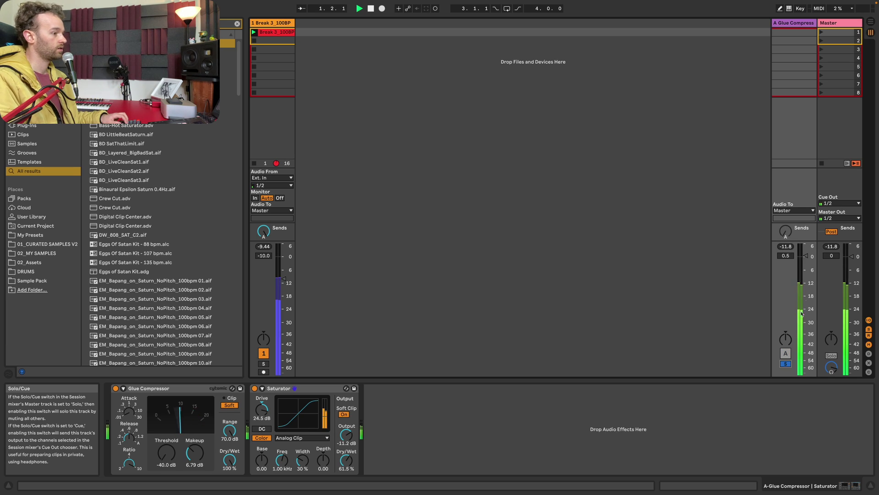
{"action": "left_click_drag", "start_coordinate": [258, 464], "coordinate": [260, 451]}
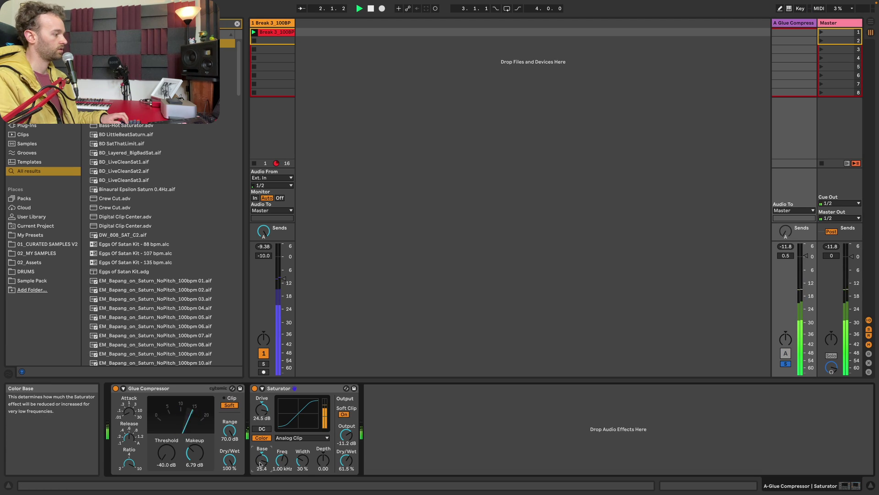
{"action": "left_click_drag", "start_coordinate": [322, 466], "coordinate": [322, 451]}
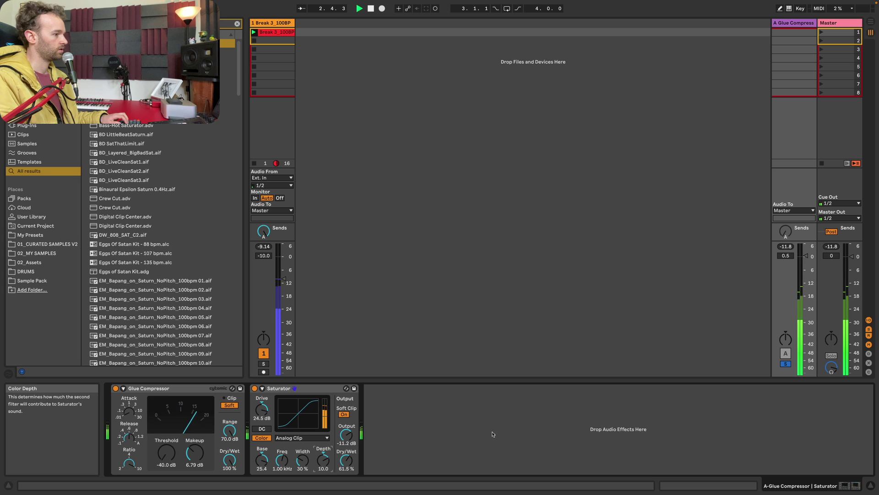
Unsolo the return track, blend it in at 0.2 dB volume and stop playback.
{"action": "left_click", "coordinate": [787, 364]}
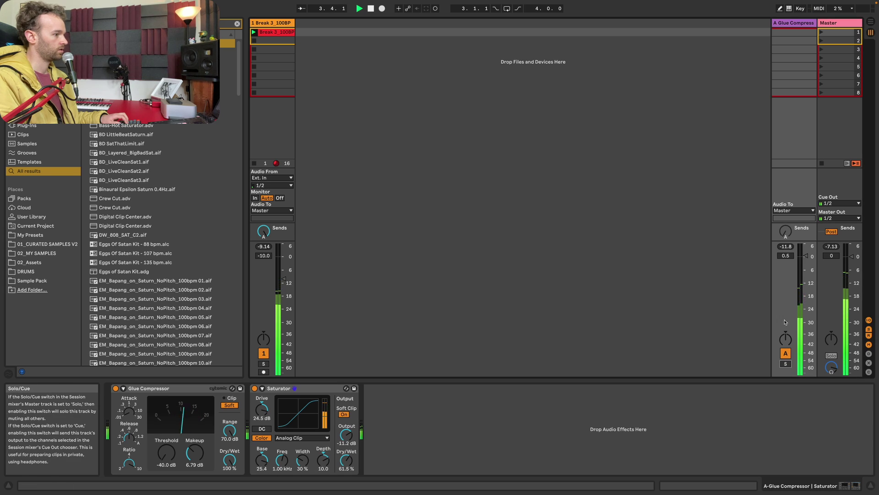
{"action": "left_click_drag", "start_coordinate": [806, 258], "coordinate": [806, 259]}
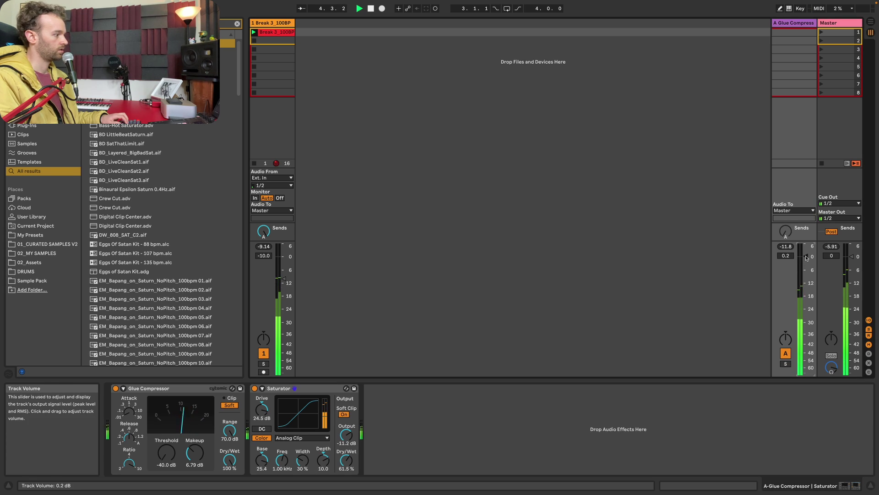
{"action": "key", "text": "space"}
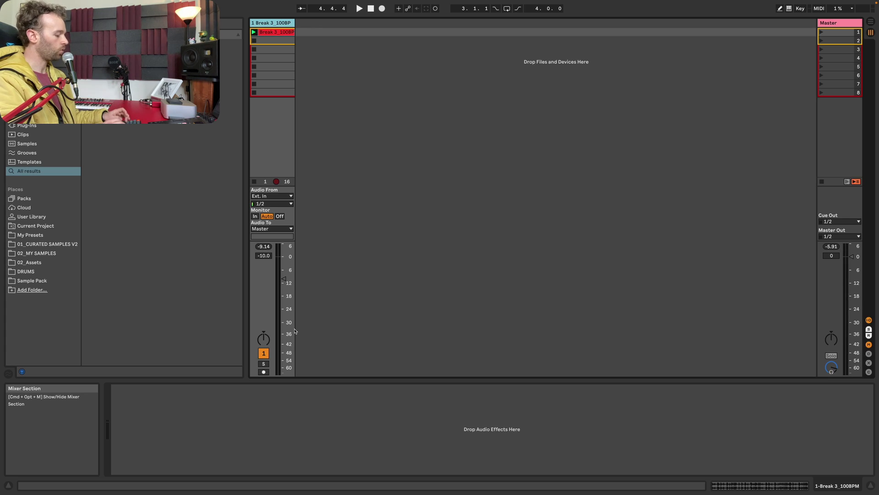
Search the browser for "glue" and load a Glue Compressor directly onto the Break 3 track.
{"action": "key", "text": "super+f"}
{"action": "type", "text": "glue"}
{"action": "key", "text": "Down"}
{"action": "key", "text": "Return"}
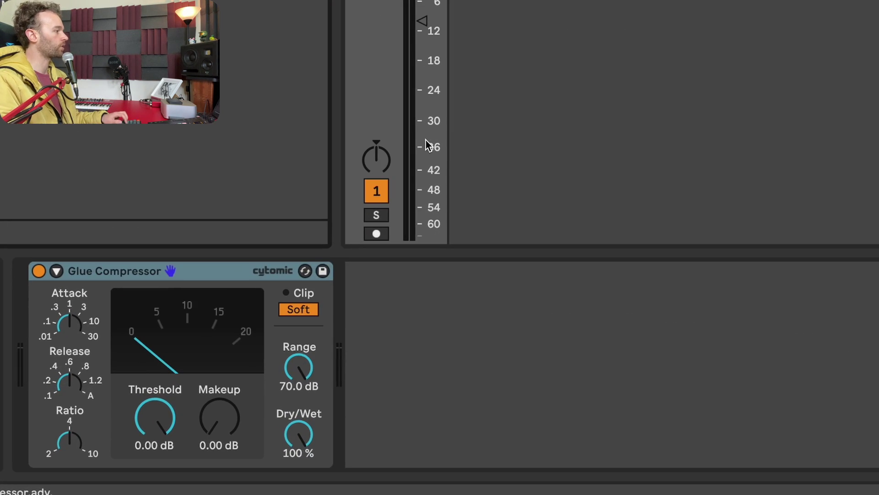
Set the break track's Glue Compressor to -39.0 dB threshold, .01 attack, .8 release and ratio 10.
{"action": "left_click_drag", "start_coordinate": [153, 426], "coordinate": [153, 492]}
{"action": "left_click_drag", "start_coordinate": [69, 322], "coordinate": [69, 353]}
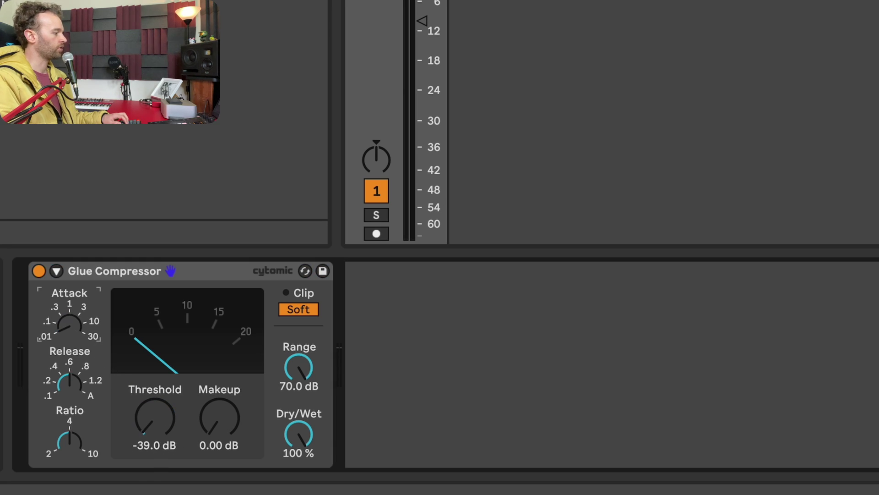
{"action": "left_click_drag", "start_coordinate": [73, 387], "coordinate": [73, 378]}
{"action": "left_click_drag", "start_coordinate": [70, 442], "coordinate": [70, 421]}
Set the compressor's makeup gain to 12.1 dB and raise the break track's volume during playback.
{"action": "left_click_drag", "start_coordinate": [220, 432], "coordinate": [220, 403]}
{"action": "key", "text": "space"}
{"action": "left_click_drag", "start_coordinate": [426, 29], "coordinate": [426, 11]}
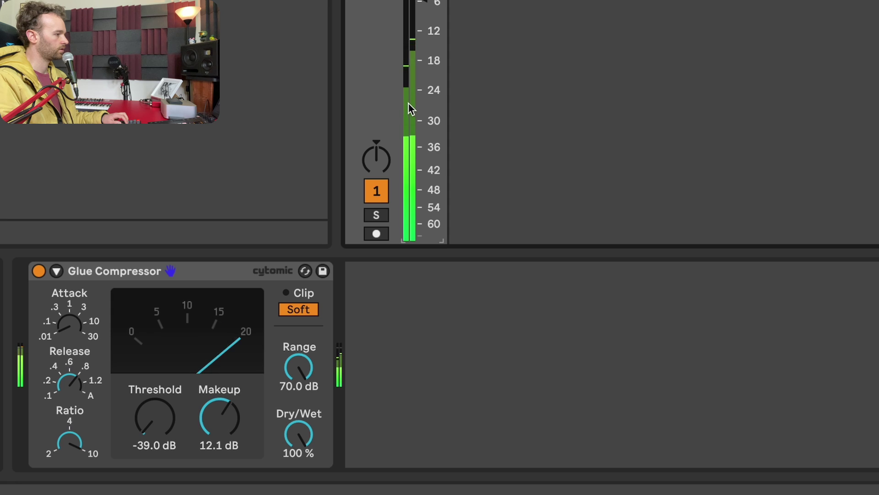
Stop playback, group the Glue Compressor into an Audio Effect Rack and show the rack's chain list.
{"action": "key", "text": "space"}
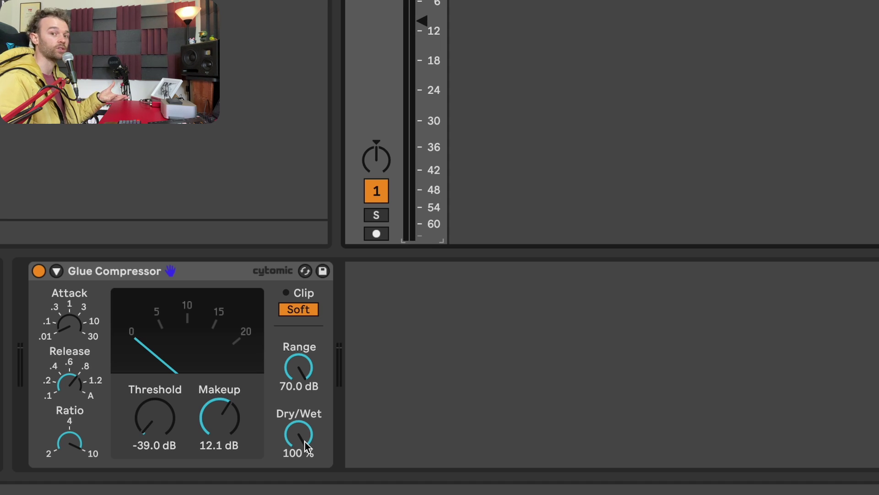
{"action": "right_click", "coordinate": [219, 268]}
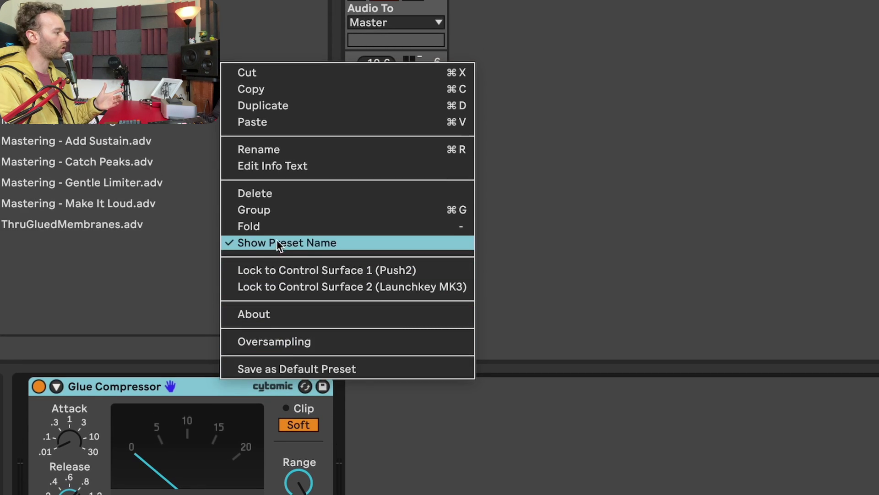
{"action": "left_click", "coordinate": [280, 209]}
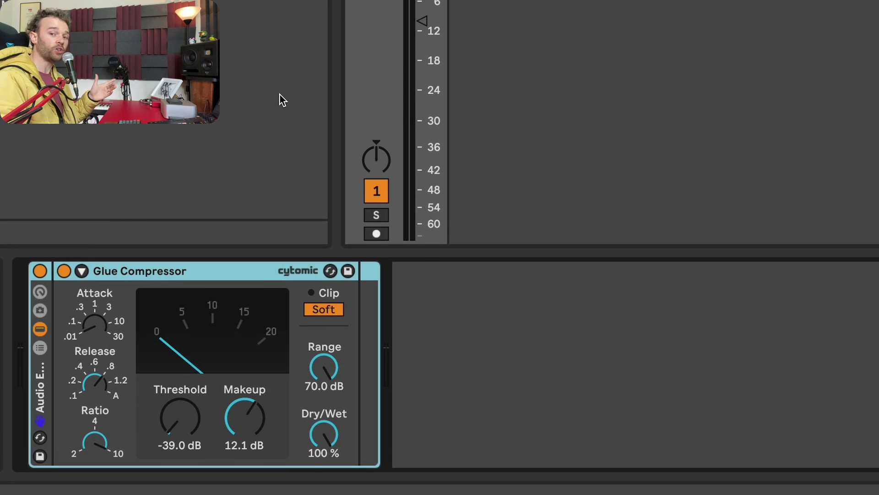
{"action": "left_click", "coordinate": [42, 348]}
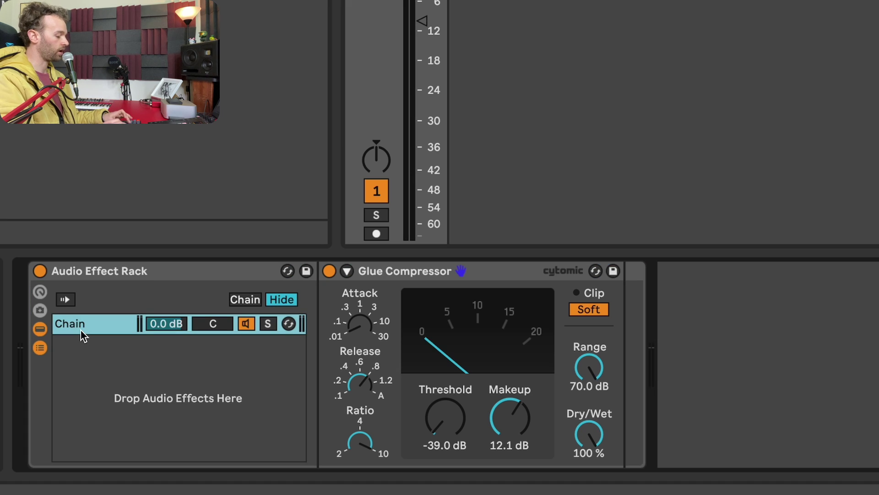
Rename the rack's existing chain as Compressed and create a second, empty chain named Dry.
{"action": "type", "text": "essed"}
{"action": "key", "text": "Return"}
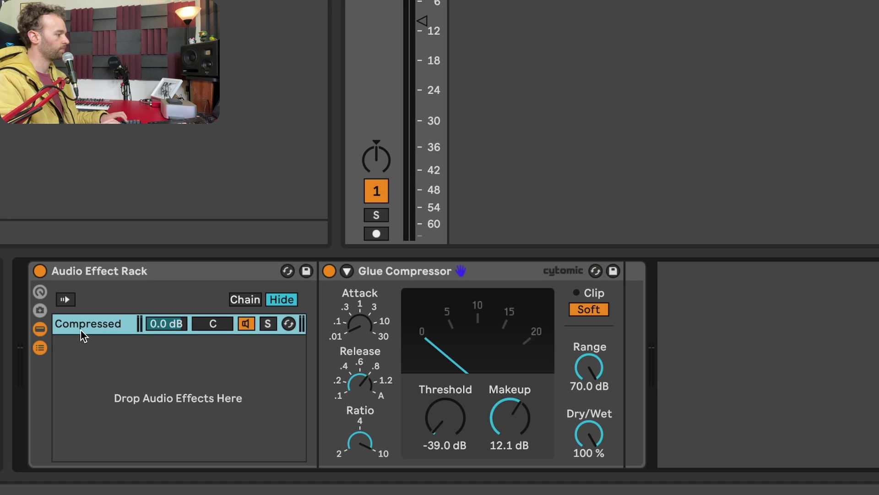
{"action": "right_click", "coordinate": [165, 355]}
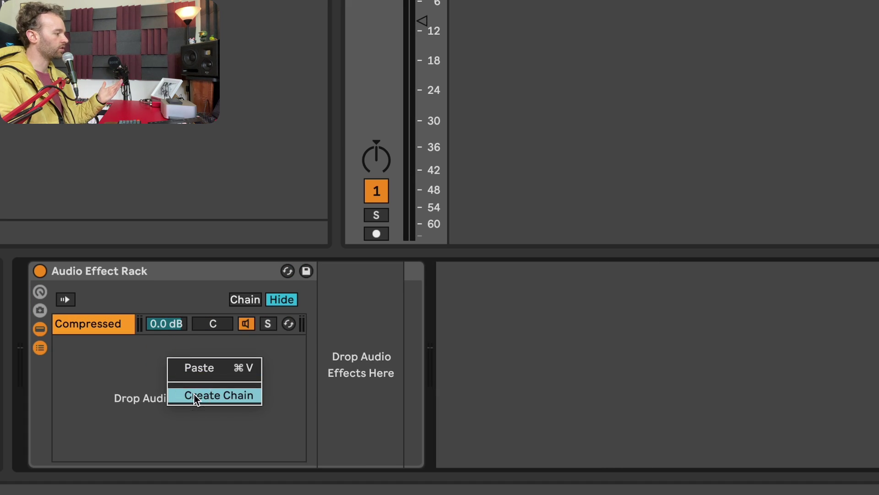
{"action": "left_click", "coordinate": [194, 395]}
{"action": "key", "text": "super+r"}
{"action": "type", "text": "Dry"}
{"action": "key", "text": "Return"}
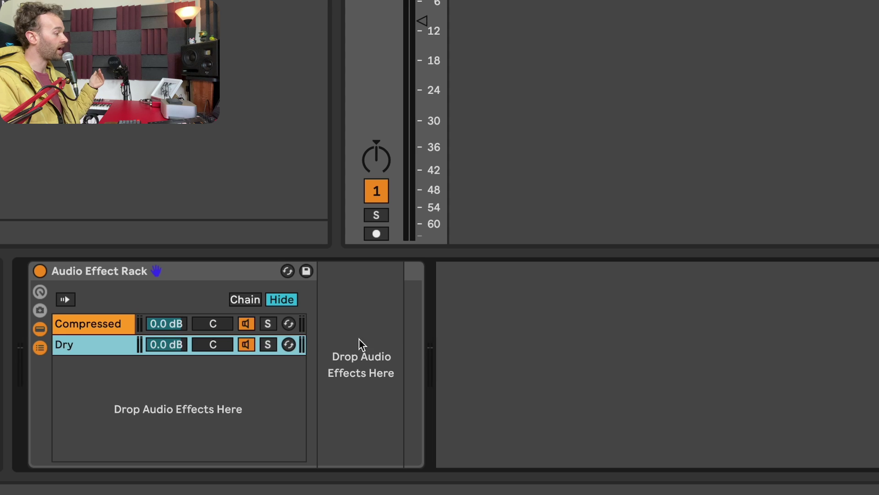
Play the break through the rack, solo the Compressed and Dry chains in turn, and unsolo them.
{"action": "left_click", "coordinate": [73, 323]}
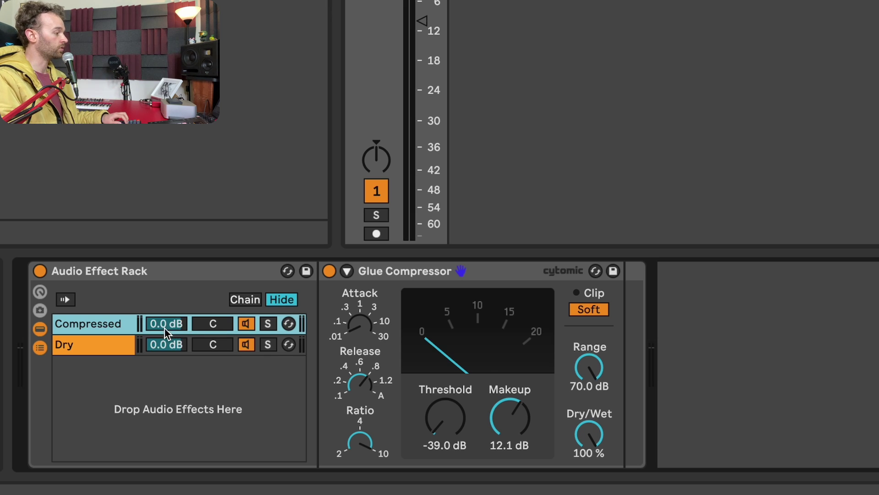
{"action": "key", "text": "space"}
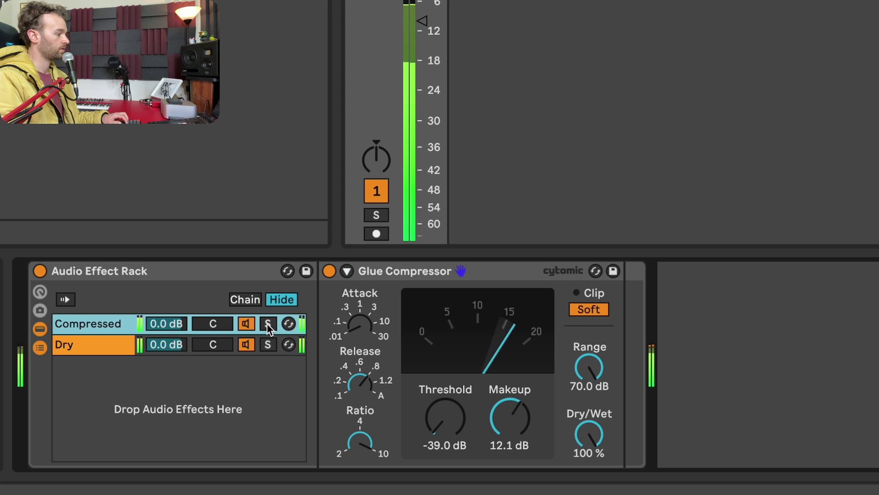
{"action": "key", "text": "space"}
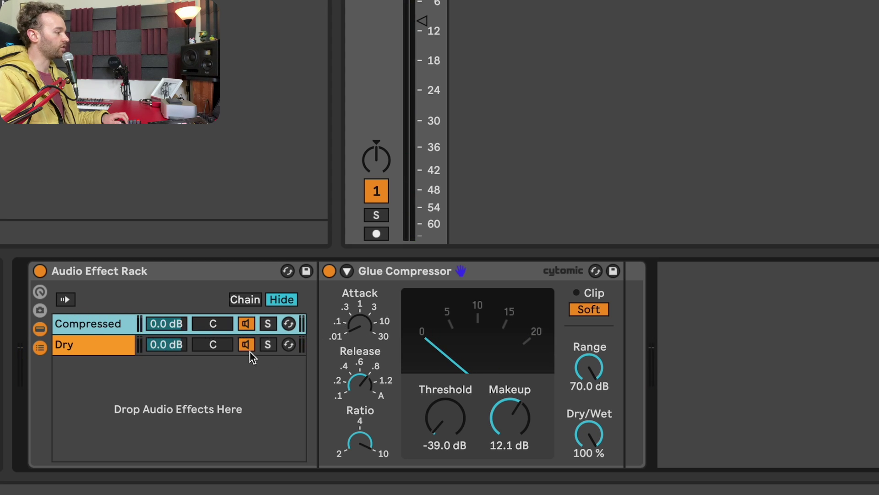
{"action": "left_click", "coordinate": [268, 326]}
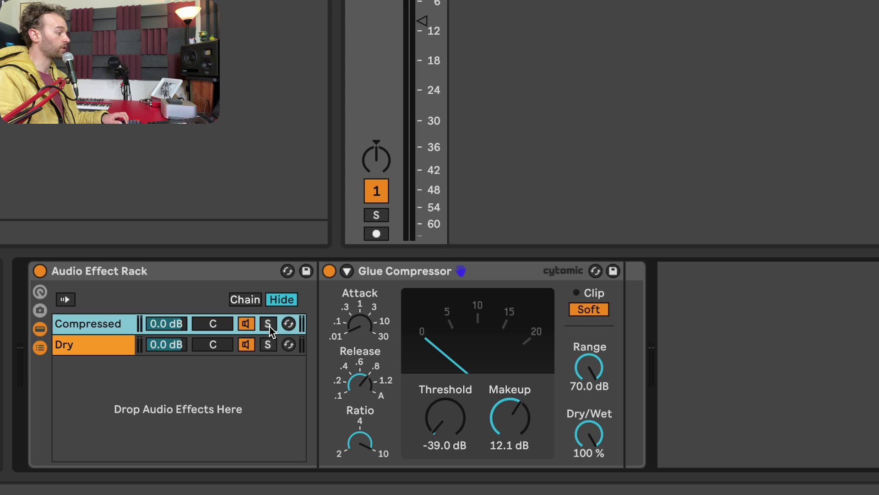
{"action": "key", "text": "space"}
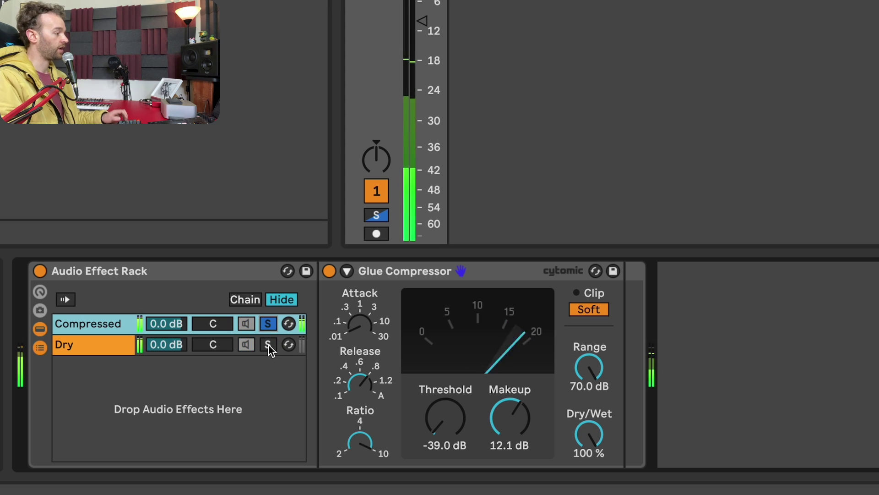
{"action": "left_click", "coordinate": [268, 345]}
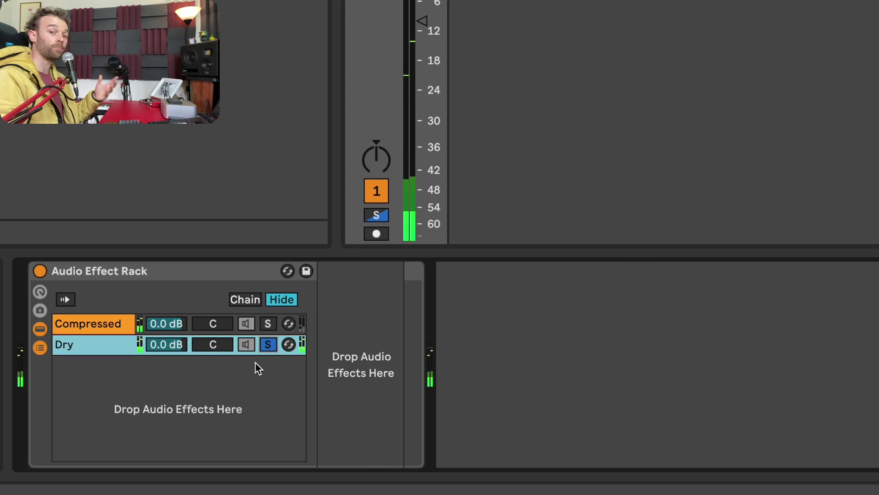
{"action": "left_click", "coordinate": [249, 348]}
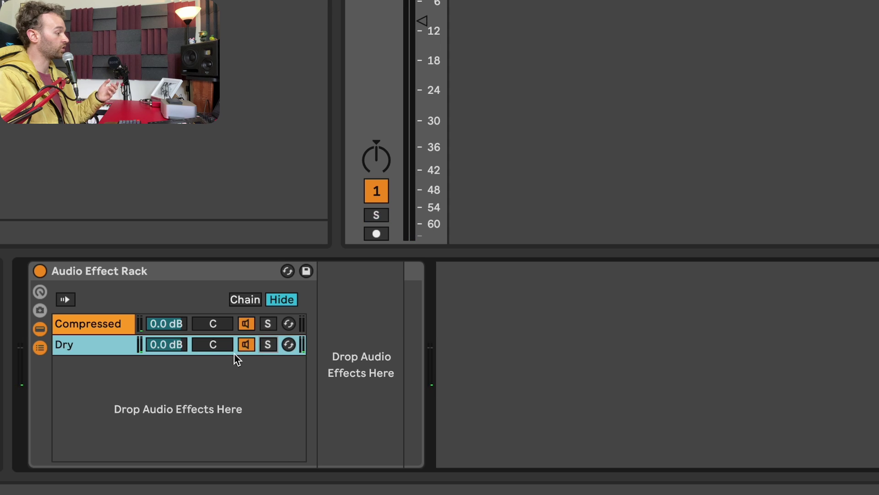
Set the Dry chain's volume to -8.7 dB and the Compressed chain's to 3.7 dB, and stop playback.
{"action": "left_click_drag", "start_coordinate": [175, 344], "coordinate": [174, 386]}
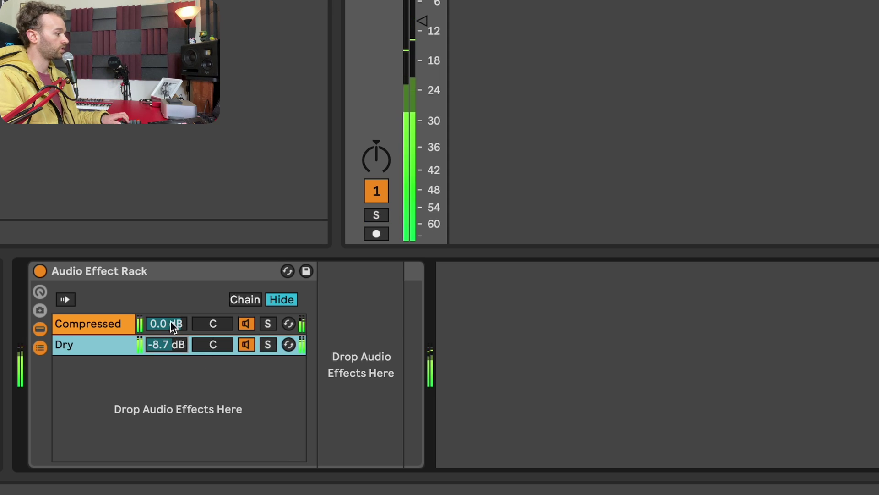
{"action": "left_click_drag", "start_coordinate": [173, 324], "coordinate": [173, 306]}
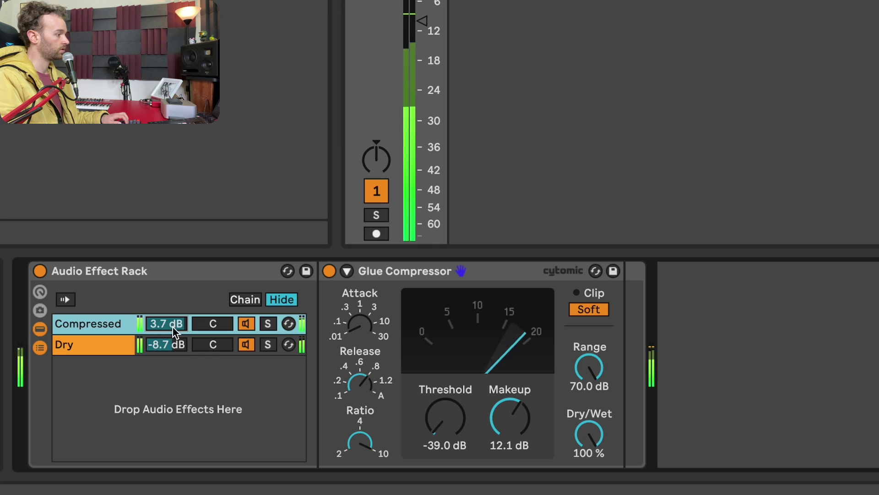
{"action": "key", "text": "space"}
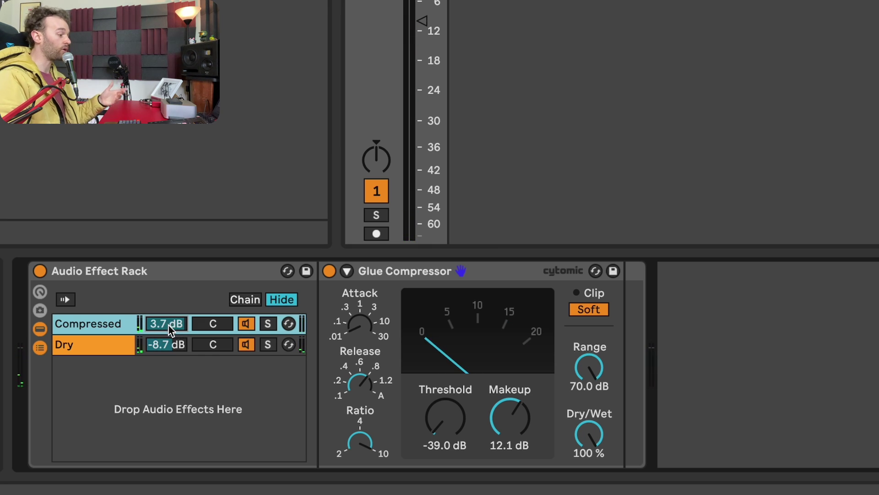
Add a Saturator after the Glue Compressor with 22.3 dB drive, 21.1 base, 15.6 depth, -6.00 dB output and 42.1 % dry/wet.
{"action": "left_click", "coordinate": [206, 304]}
{"action": "left_click_drag", "start_coordinate": [677, 332], "coordinate": [621, 328]}
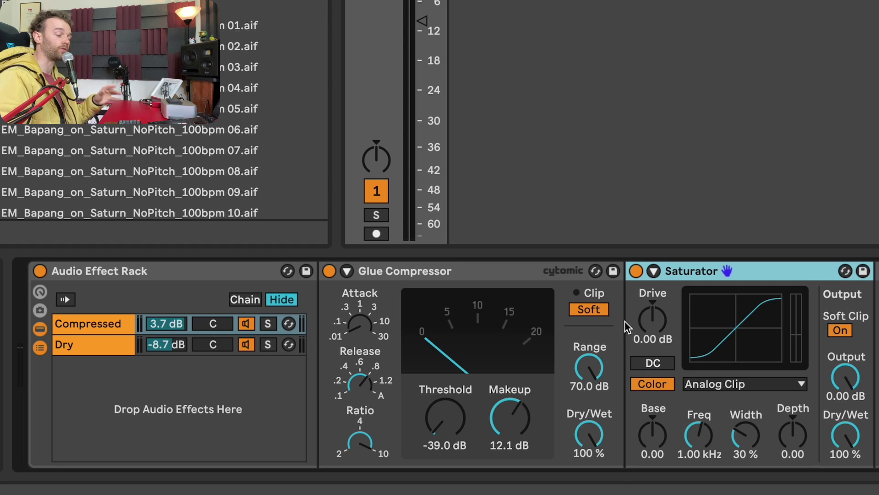
{"action": "left_click_drag", "start_coordinate": [645, 334], "coordinate": [645, 302]}
{"action": "left_click_drag", "start_coordinate": [652, 434], "coordinate": [652, 414]}
{"action": "left_click_drag", "start_coordinate": [793, 434], "coordinate": [792, 417]}
{"action": "left_click_drag", "start_coordinate": [845, 377], "coordinate": [846, 389]}
{"action": "left_click_drag", "start_coordinate": [848, 434], "coordinate": [849, 461]}
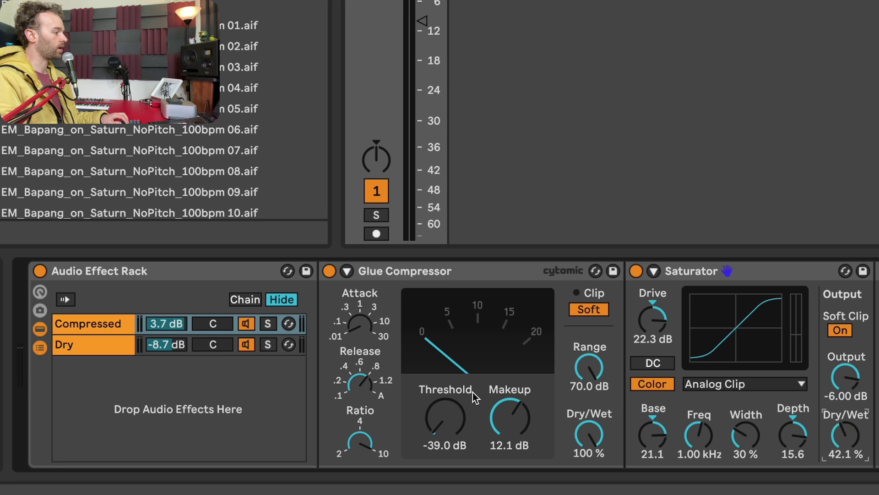
Solo the Compressed chain, listen to it with the Saturator, stop playback and unsolo it.
{"action": "left_click", "coordinate": [268, 324]}
{"action": "key", "text": "space"}
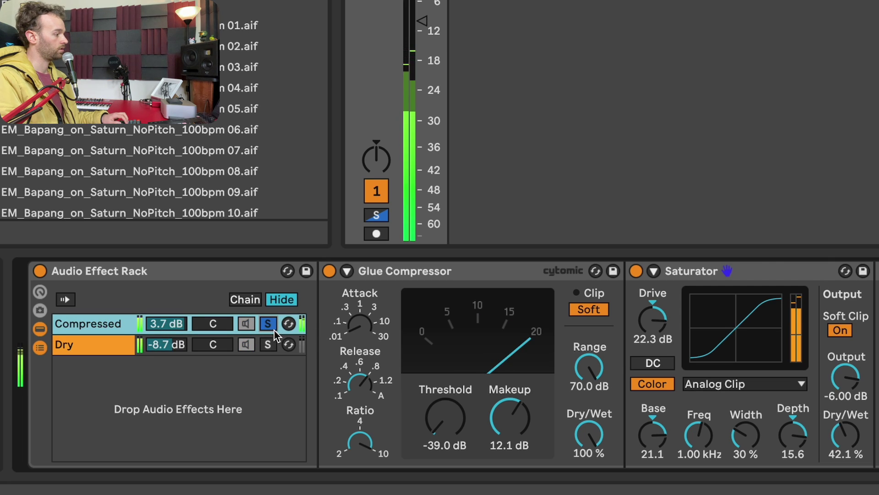
{"action": "key", "text": "space"}
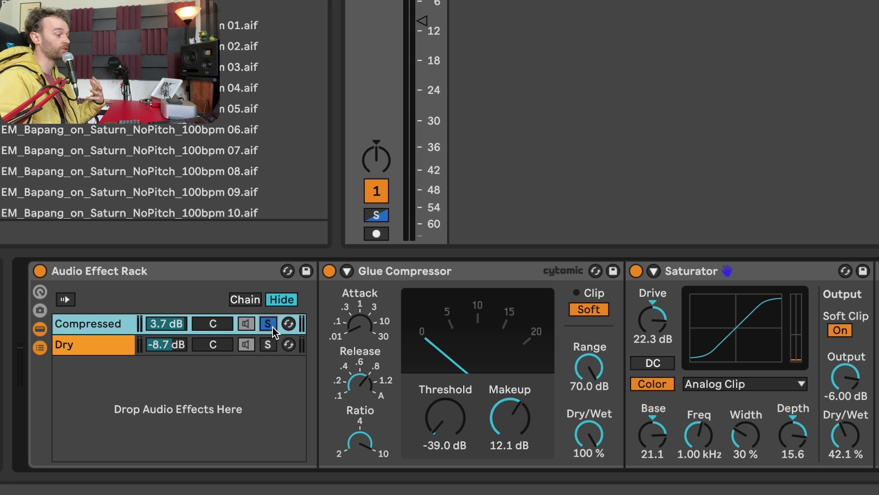
{"action": "left_click", "coordinate": [268, 324]}
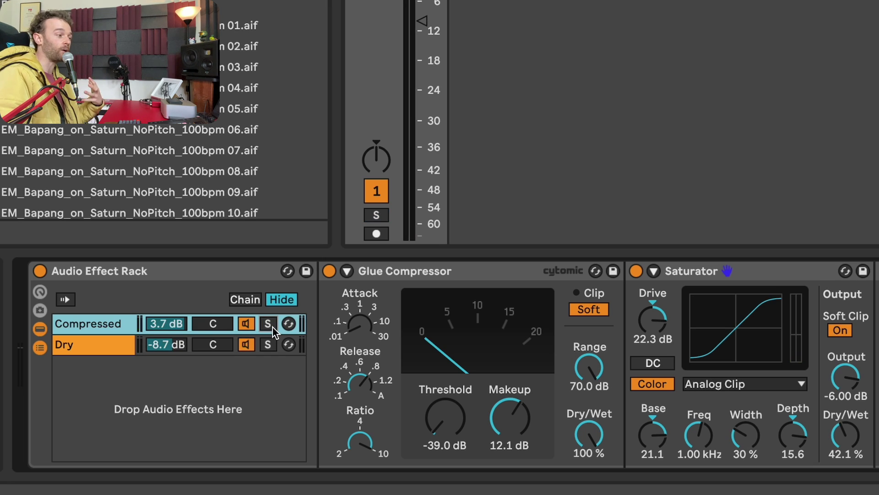
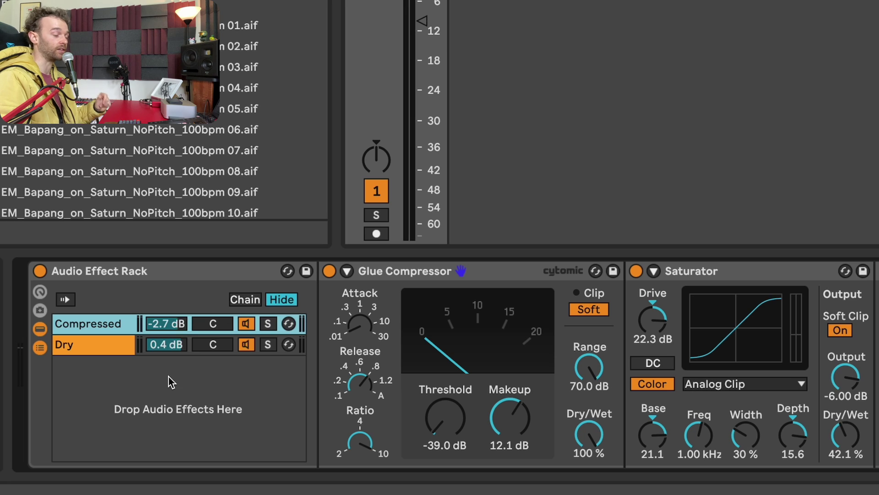
Add a Reverb device as a third chain in the rack, set its dry/wet to 100 % and rename the chain as Reverb.
{"action": "left_click", "coordinate": [232, 416]}
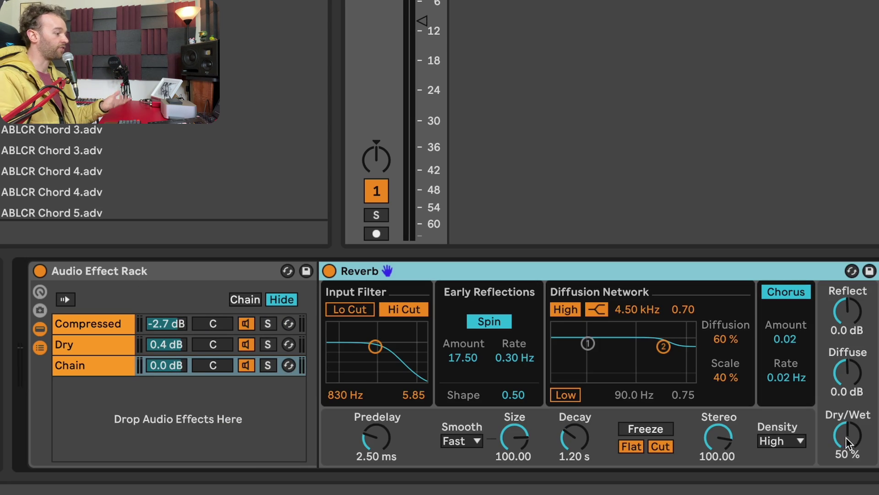
{"action": "left_click_drag", "start_coordinate": [852, 446], "coordinate": [795, 417]}
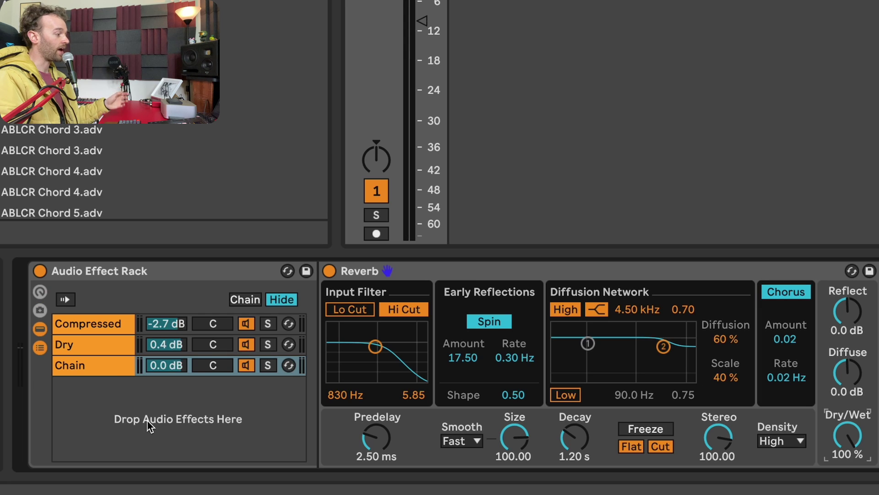
{"action": "left_click", "coordinate": [106, 372]}
{"action": "key", "text": "ctrl+r"}
{"action": "type", "text": "Reverb"}
{"action": "key", "text": "Return"}
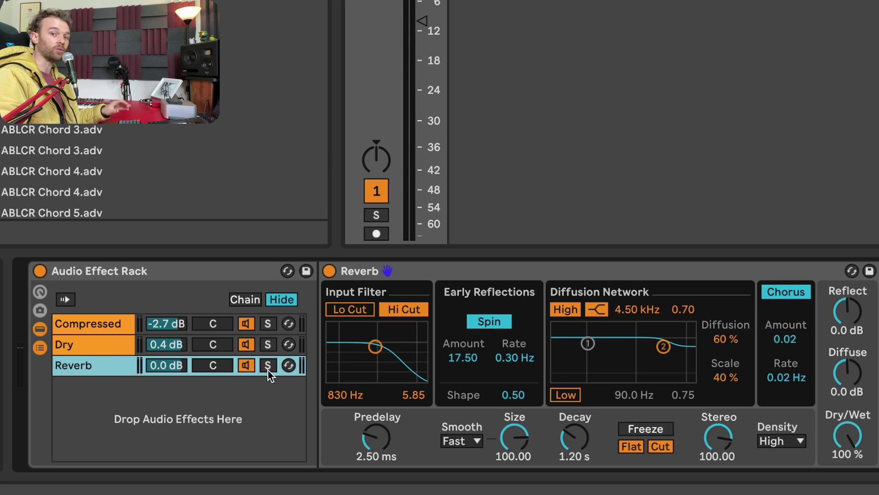
Solo and unsolo the Reverb chain and raise its volume to 3.5 dB.
{"action": "left_click", "coordinate": [269, 366]}
{"action": "left_click", "coordinate": [272, 368]}
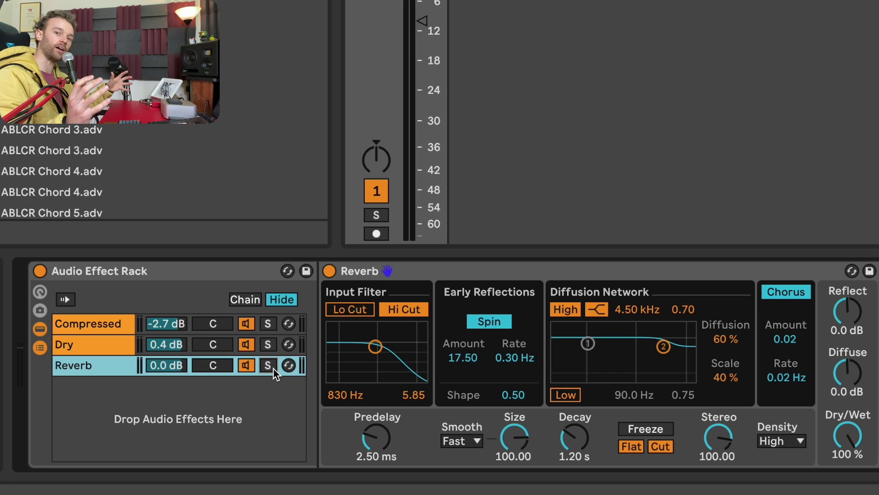
{"action": "mouse_move", "coordinate": [166, 365]}
{"action": "left_mouse_down"}
{"action": "mouse_move", "coordinate": [166, 333]}
{"action": "mouse_move", "coordinate": [166, 348]}
{"action": "left_mouse_up"}
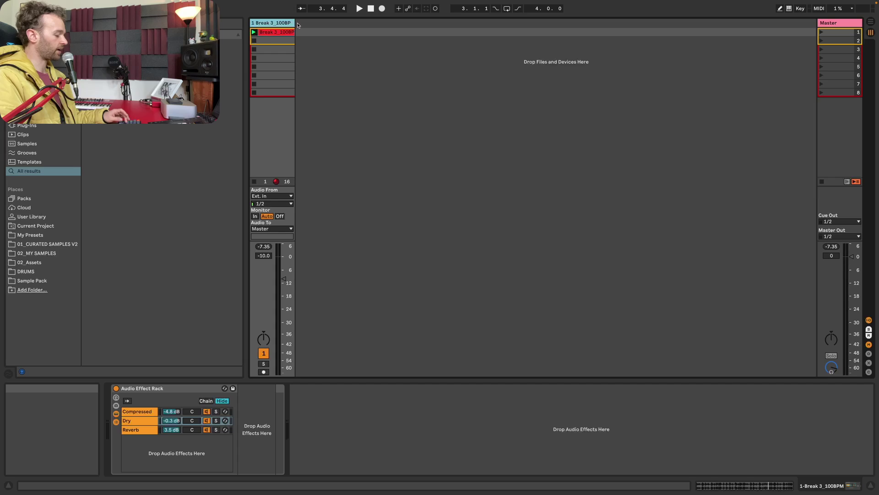
Create a second audio track that takes its input from the Break 3 track at Post FX, with monitoring set to In.
{"action": "double_click", "coordinate": [297, 24]}
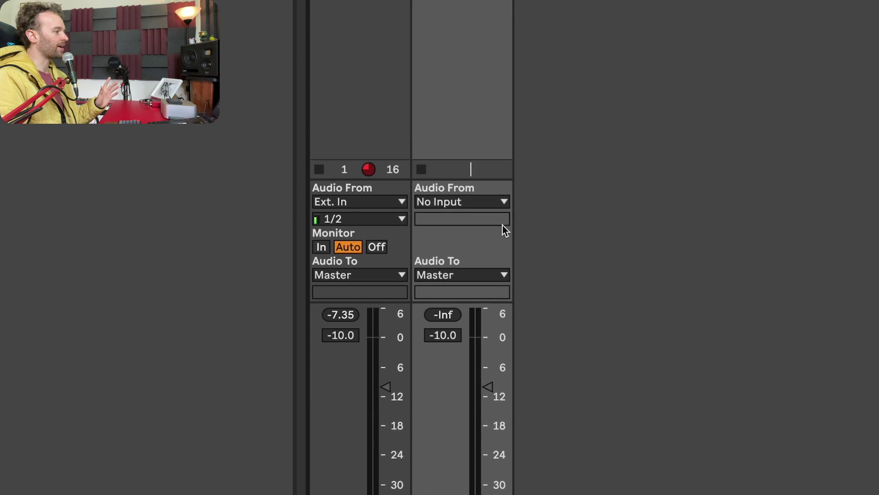
{"action": "left_click", "coordinate": [467, 205]}
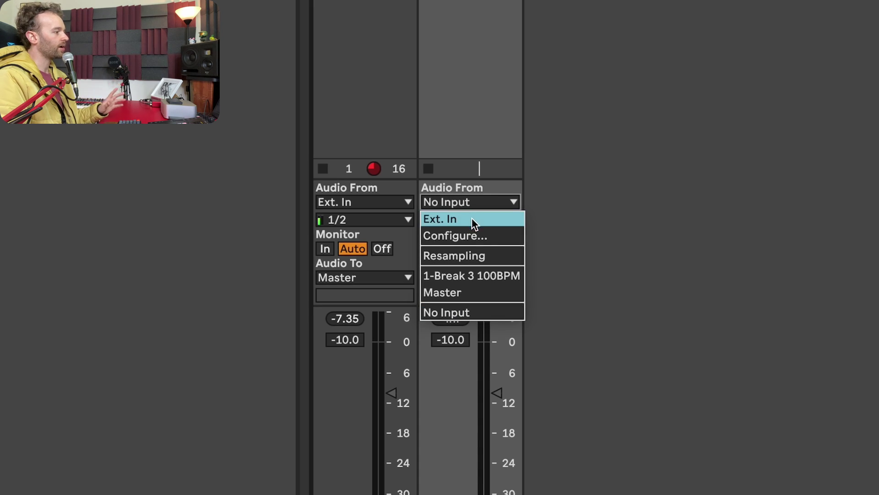
{"action": "left_click", "coordinate": [488, 276]}
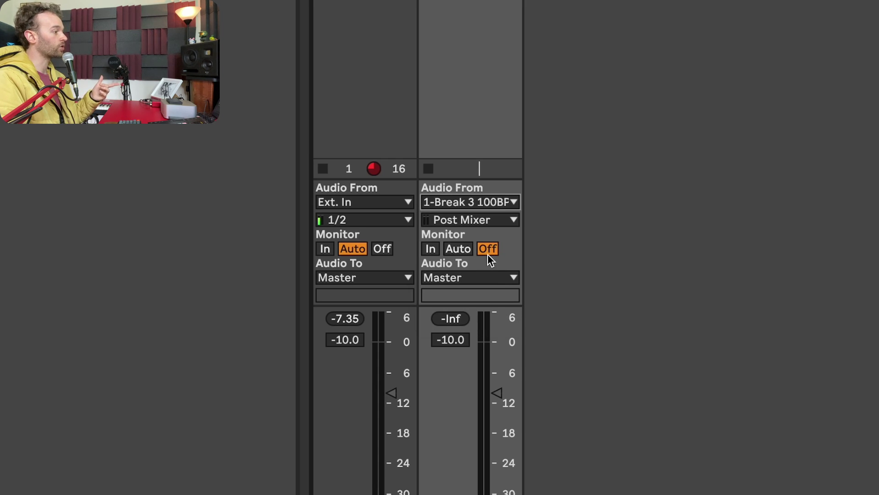
{"action": "left_click", "coordinate": [431, 249]}
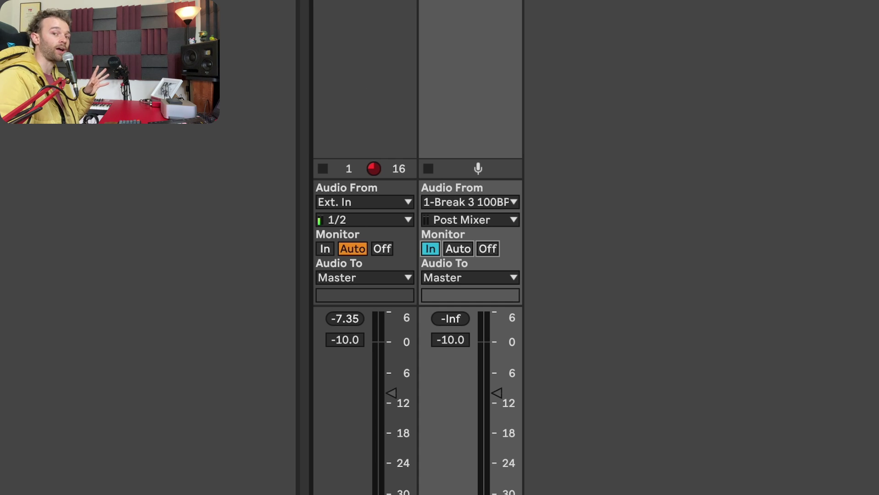
{"action": "left_click", "coordinate": [512, 230]}
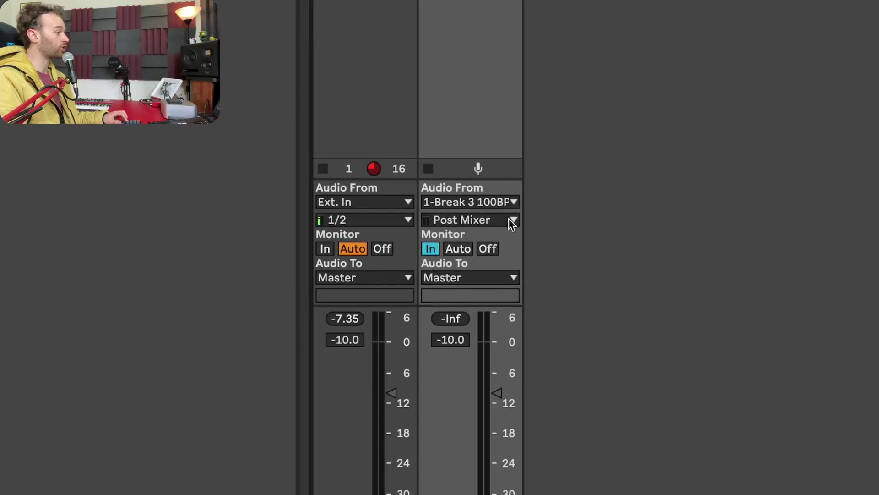
{"action": "left_click", "coordinate": [511, 221]}
{"action": "left_click", "coordinate": [521, 253]}
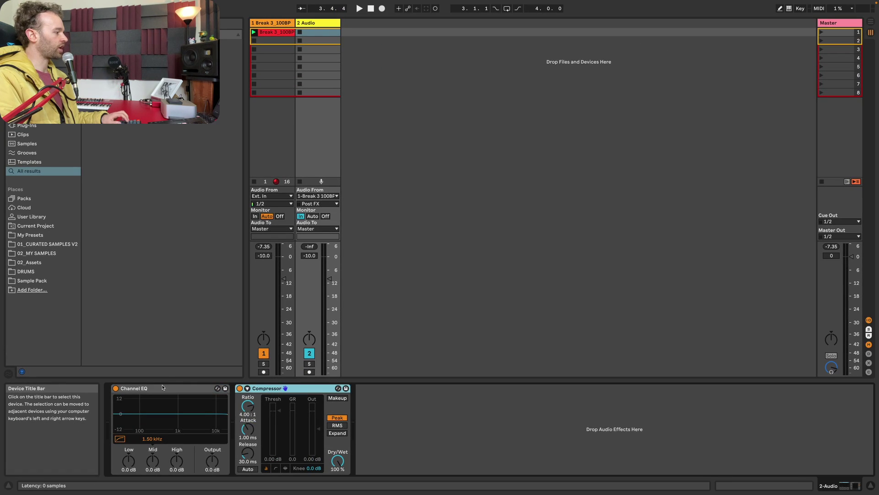
Remove the Channel EQ and Compressor from the new audio track.
{"action": "key", "text": "Delete"}
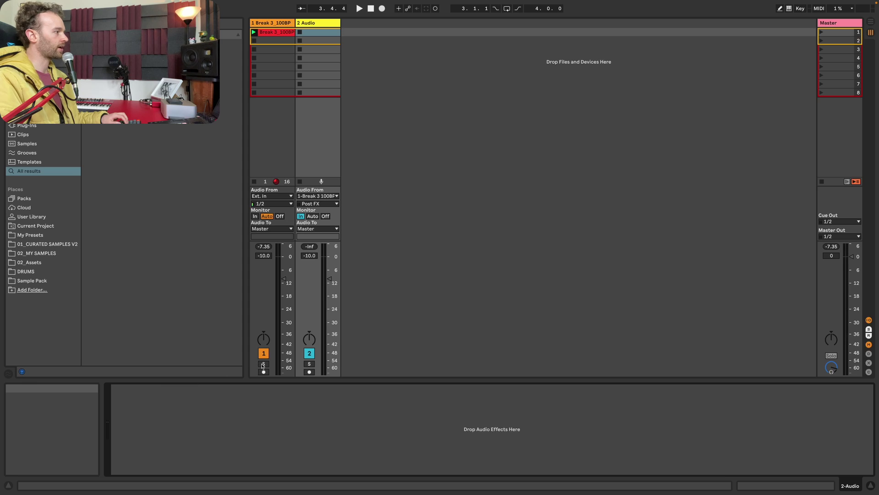
Compare the two tracks by playing the break with the new audio track soloed, and switch the solo to the Break 3 track.
{"action": "left_click", "coordinate": [309, 364]}
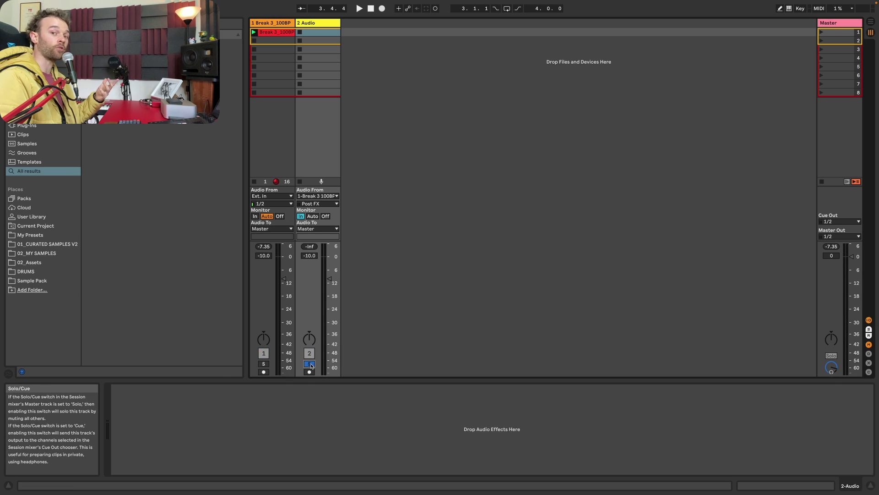
{"action": "key", "text": "space"}
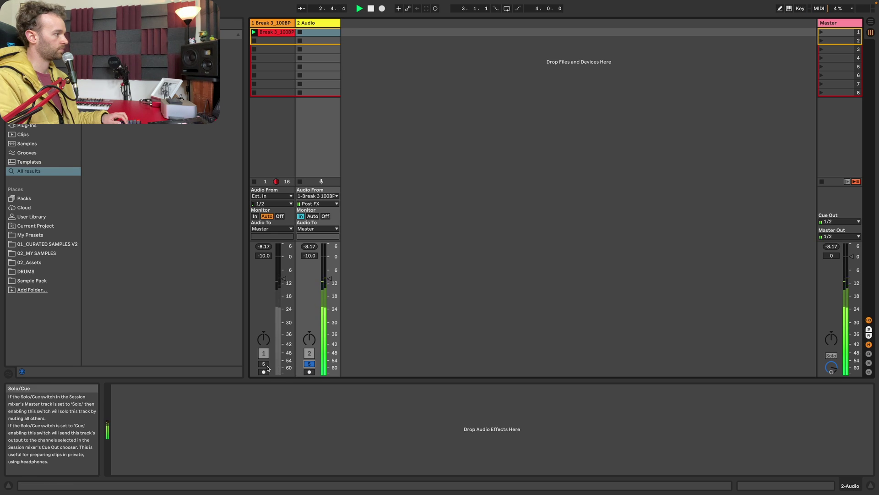
{"action": "key", "text": "space"}
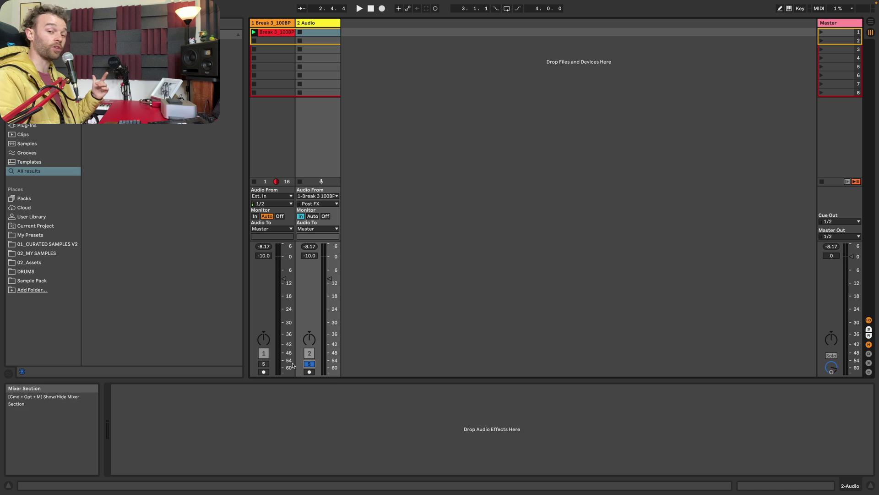
{"action": "left_click", "coordinate": [263, 363]}
Add a Delay device to the new audio track and set its dry/wet to 100 %.
{"action": "left_click", "coordinate": [319, 24]}
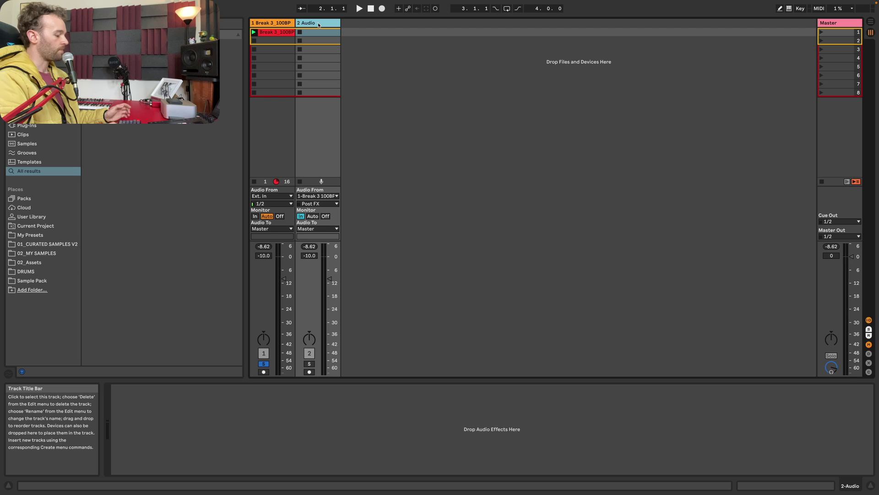
{"action": "key", "text": "ctrl+f"}
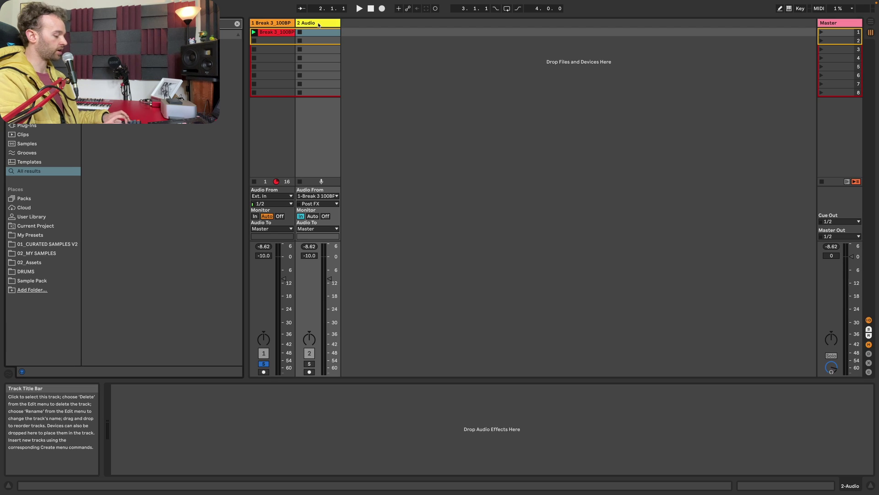
{"action": "type", "text": "delay"}
{"action": "left_click_drag", "start_coordinate": [119, 138], "coordinate": [299, 430]}
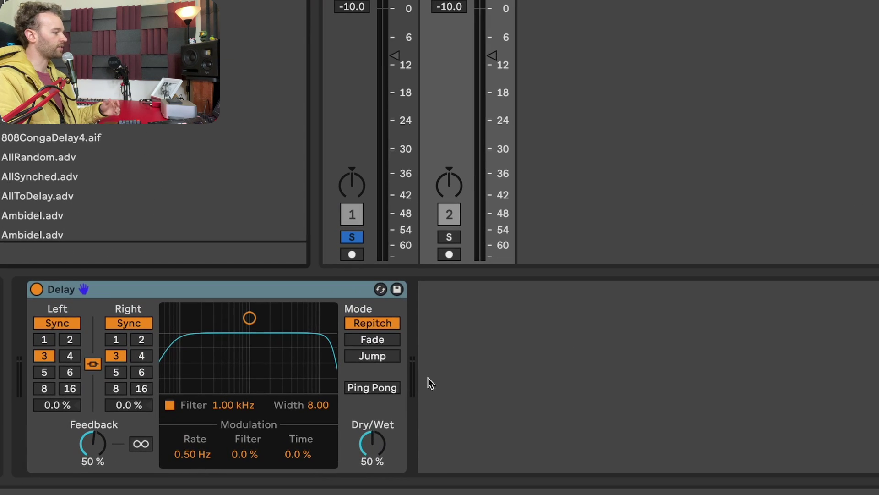
{"action": "left_click_drag", "start_coordinate": [378, 443], "coordinate": [380, 440]}
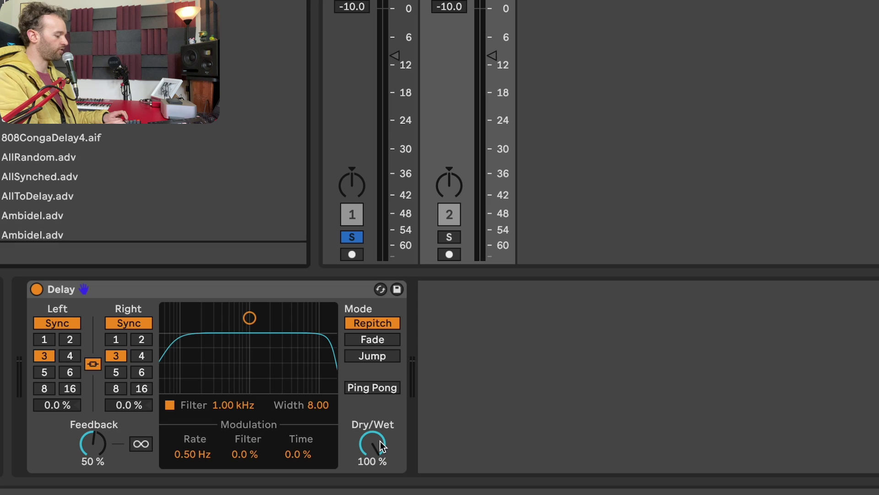
Add a Phaser-Flanger and a Glue Compressor after the Delay on the audio track.
{"action": "key", "text": "Down"}
{"action": "key", "text": "Down"}
{"action": "key", "text": "Down"}
{"action": "key", "text": "Down"}
{"action": "key", "text": "Down"}
{"action": "key", "text": "Down"}
{"action": "key", "text": "Down"}
{"action": "key", "text": "Down"}
{"action": "key", "text": "Return"}
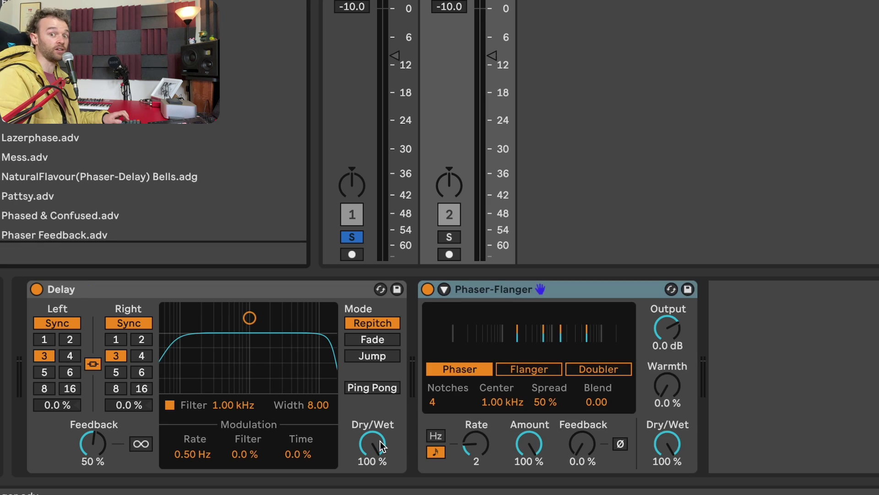
{"action": "type", "text": "glue"}
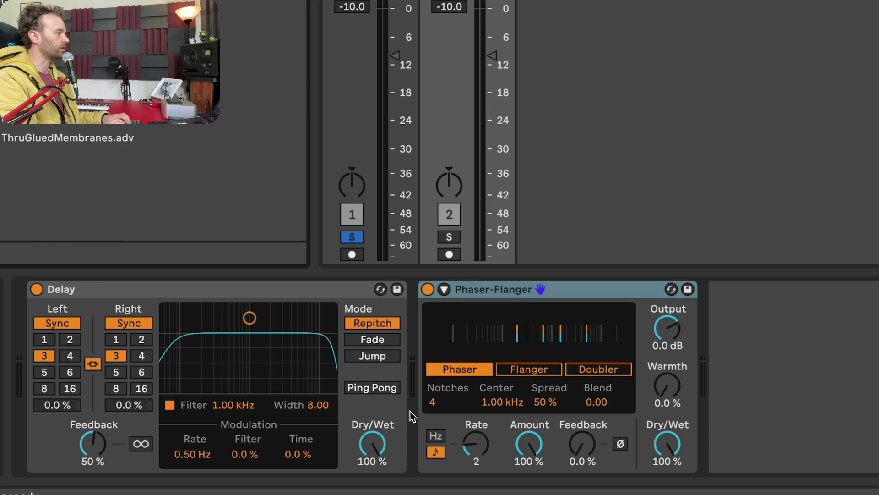
{"action": "key", "text": "Return"}
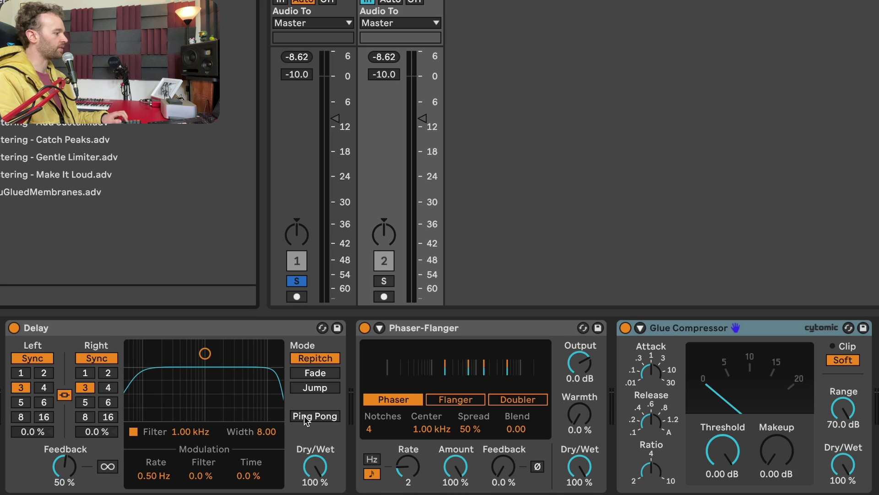
Enable Ping Pong on the Delay and set its feedback to 42 %.
{"action": "left_click", "coordinate": [304, 416]}
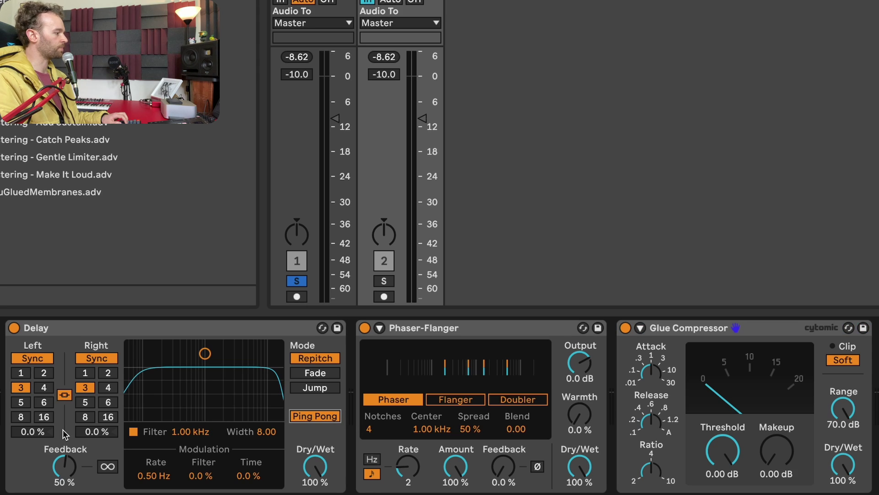
{"action": "left_click_drag", "start_coordinate": [70, 471], "coordinate": [67, 472]}
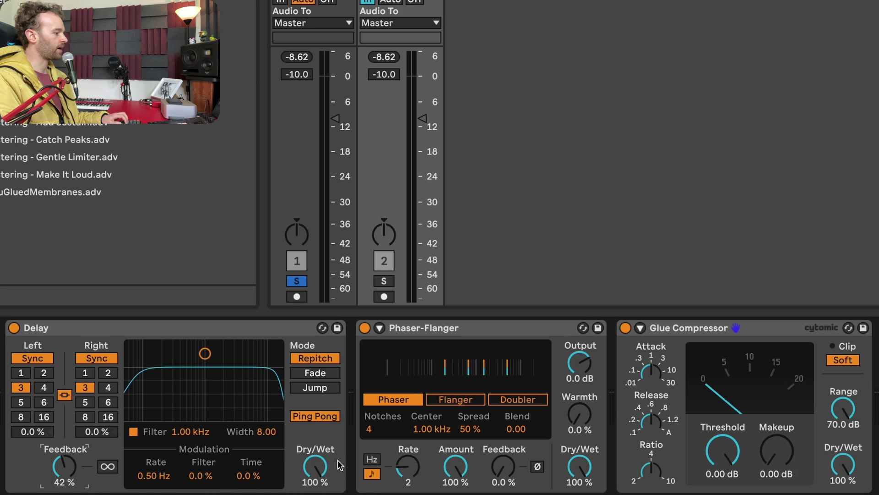
Set the Phaser-Flanger's rate to 1.5, amount to 72 % and feedback to 37 %, and the Glue Compressor's threshold to -24.2 dB with 4.94 dB makeup.
{"action": "left_click_drag", "start_coordinate": [407, 466], "coordinate": [456, 479]}
{"action": "left_click_drag", "start_coordinate": [503, 466], "coordinate": [503, 449]}
{"action": "left_click_drag", "start_coordinate": [733, 455], "coordinate": [785, 460]}
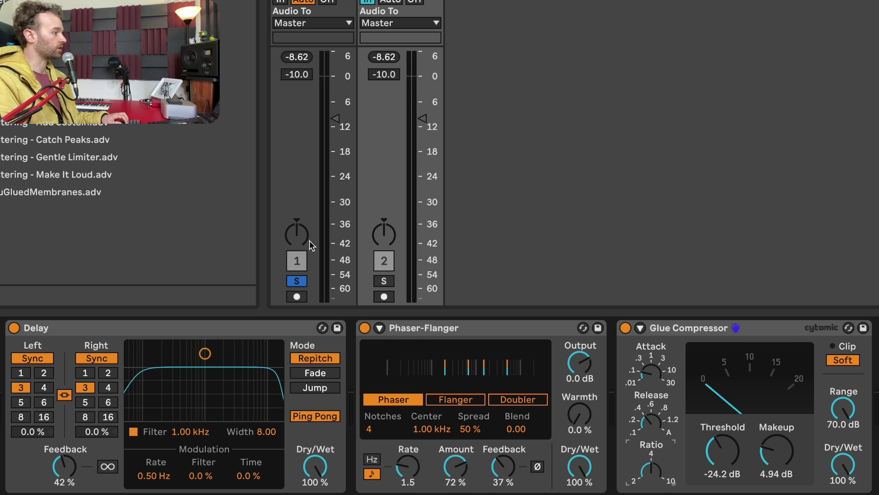
Audition the processed audio track in solo, reduce the Delay's feedback to 31 %, and unsolo the track.
{"action": "left_click", "coordinate": [386, 282]}
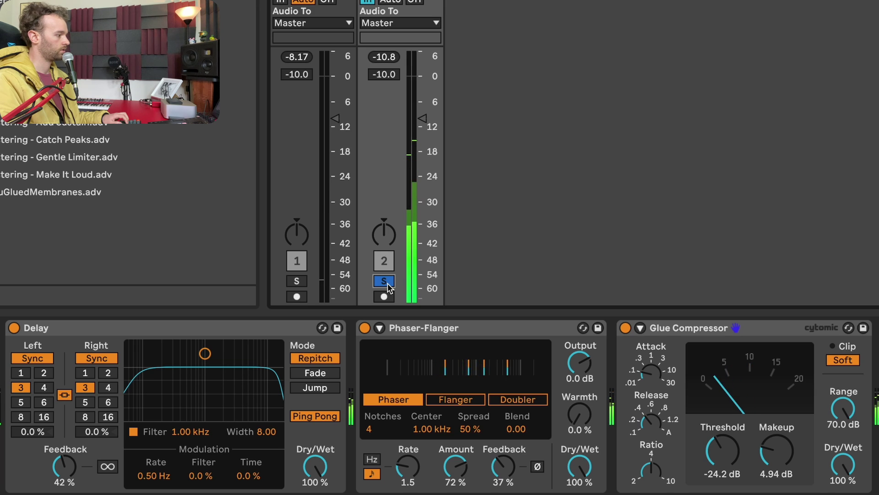
{"action": "left_click_drag", "start_coordinate": [64, 466], "coordinate": [65, 485]}
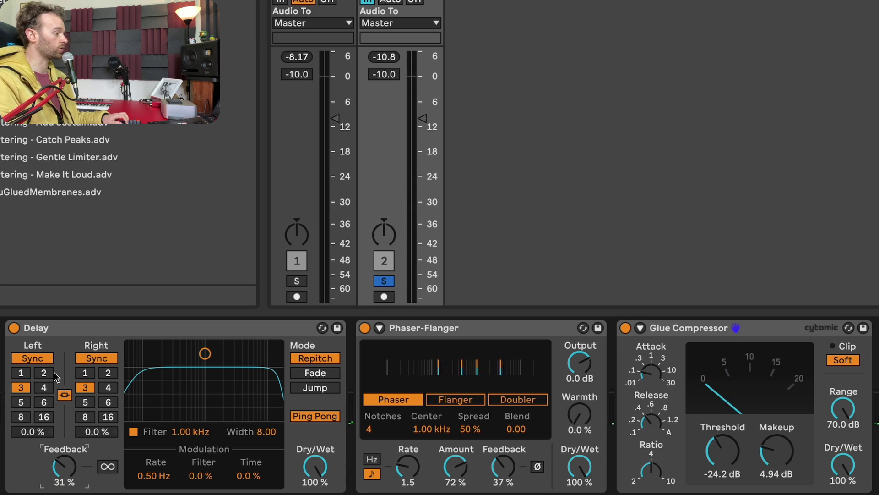
{"action": "left_click", "coordinate": [384, 280]}
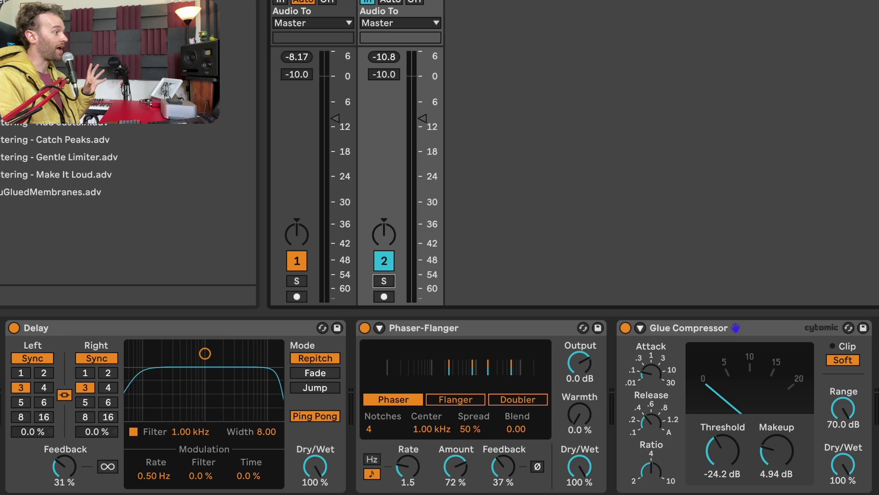
Play both tracks together and lower the processed audio track's volume to -14.4 dB.
{"action": "left_click", "coordinate": [297, 137]}
{"action": "left_click", "coordinate": [384, 138]}
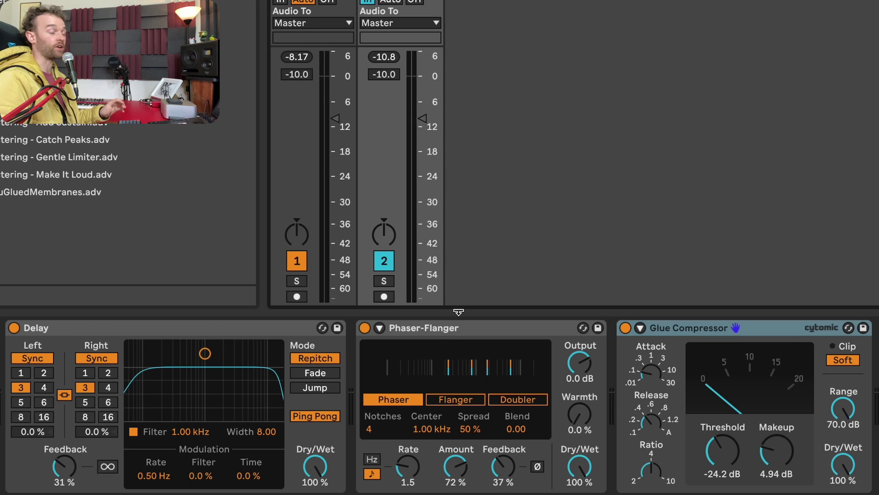
{"action": "key", "text": "space"}
{"action": "left_click_drag", "start_coordinate": [408, 125], "coordinate": [408, 123]}
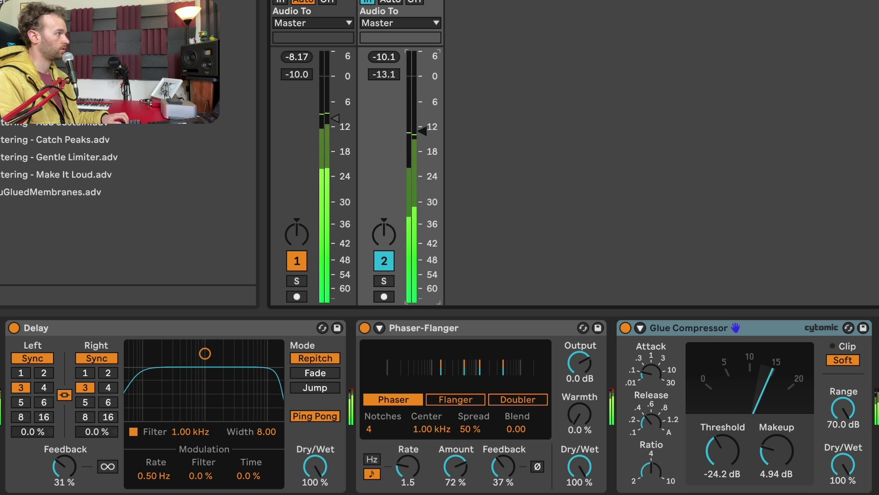
{"action": "left_click_drag", "start_coordinate": [423, 135], "coordinate": [420, 139]}
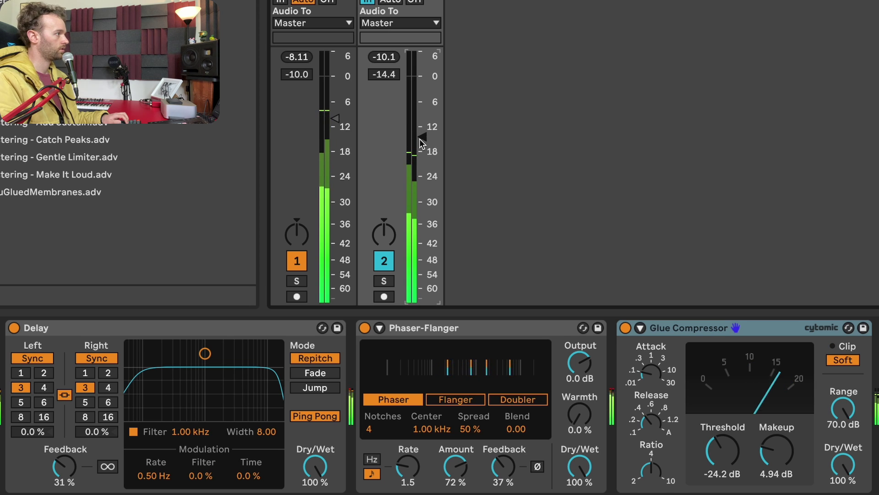
{"action": "key", "text": "space"}
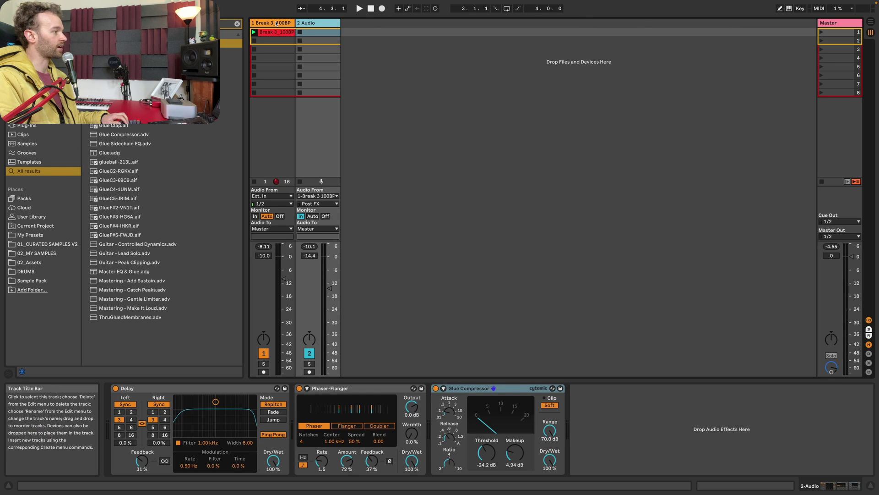
Group the Break 3 and processed audio tracks, and add a Glue Compressor to the group track.
{"action": "right_click", "coordinate": [276, 22]}
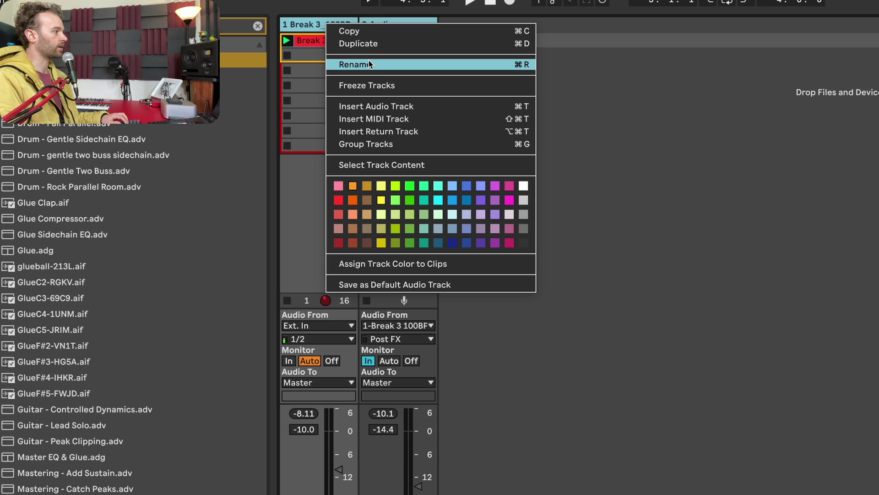
{"action": "left_click", "coordinate": [366, 144]}
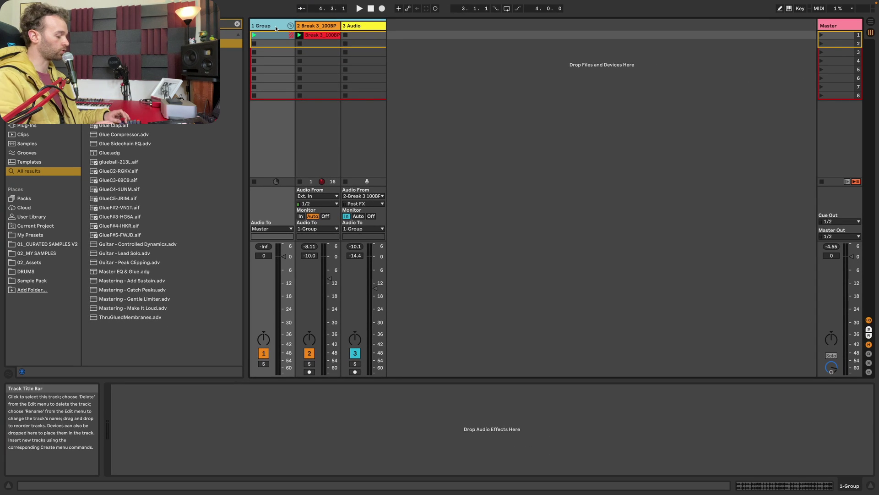
{"action": "left_click_drag", "start_coordinate": [123, 134], "coordinate": [178, 395]}
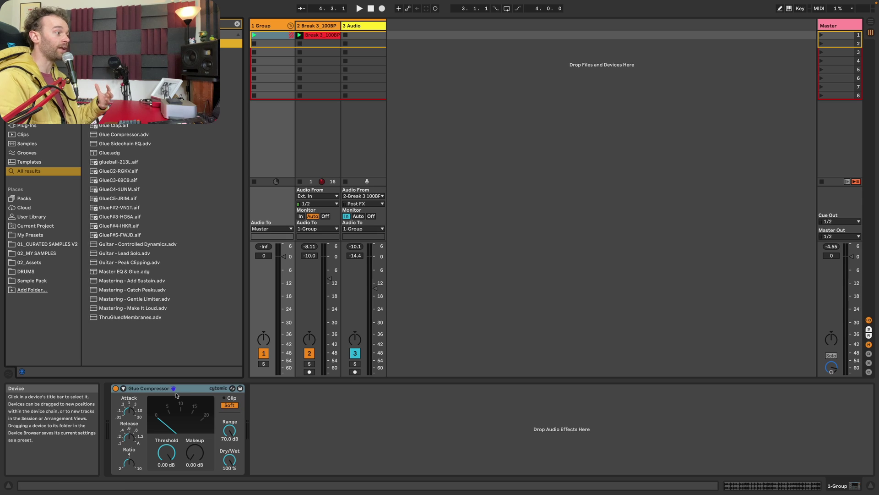
Review the device chains of the Break 3 track and the processed audio track inside the group.
{"action": "left_click", "coordinate": [321, 26]}
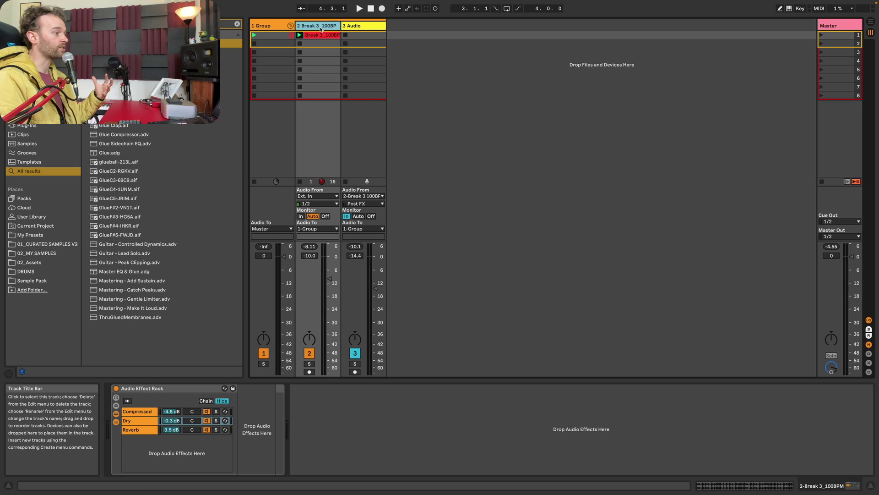
{"action": "left_click", "coordinate": [360, 26]}
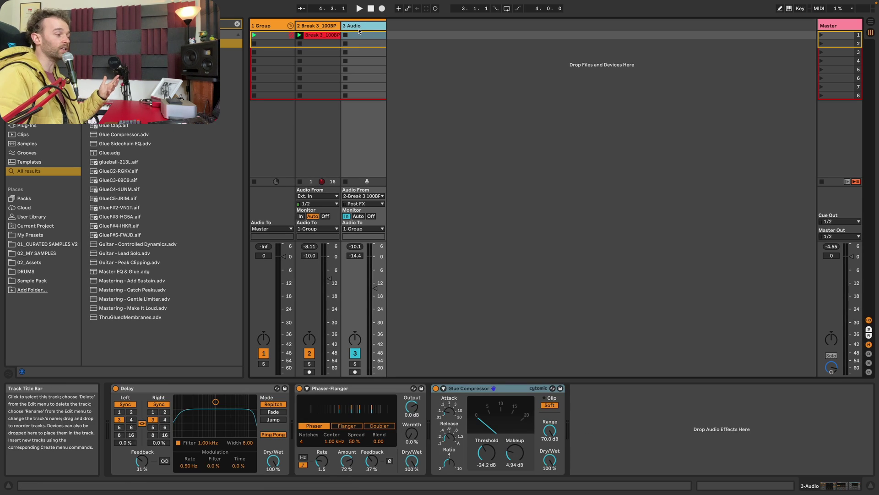